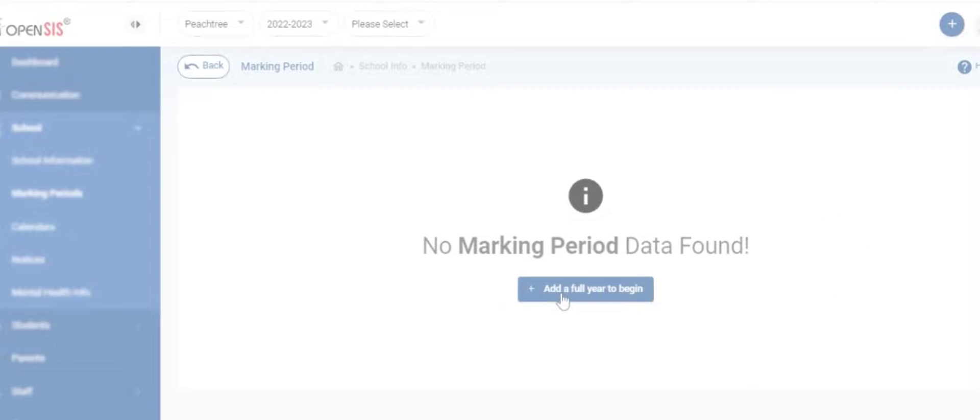
# Start the first marking period, titled 'Full Year' with short name FY.
pyautogui.click(561, 288)
pyautogui.write('Ful')
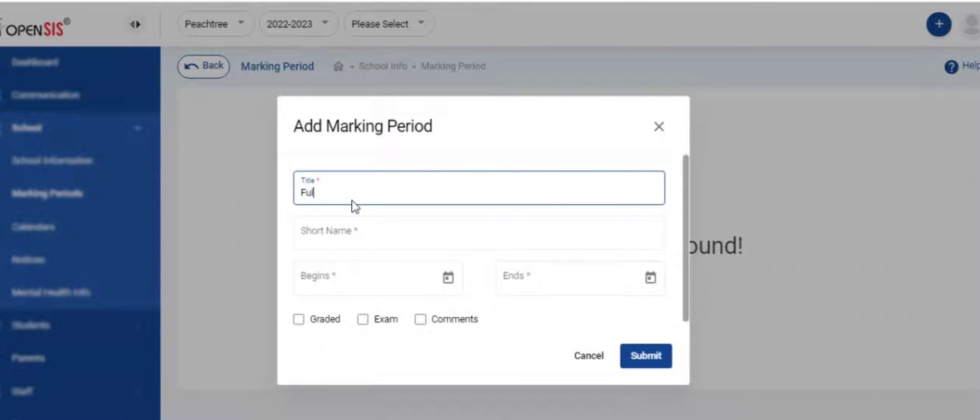
pyautogui.write('l Year')
pyautogui.click(328, 225)
pyautogui.write('FY')
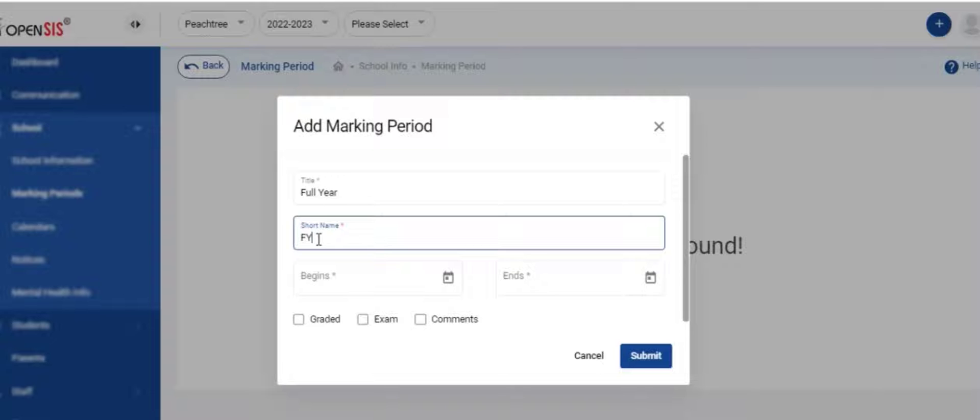
# Set the Full Year dates from April 1, 2022 to March 30, 2023.
pyautogui.click(448, 278)
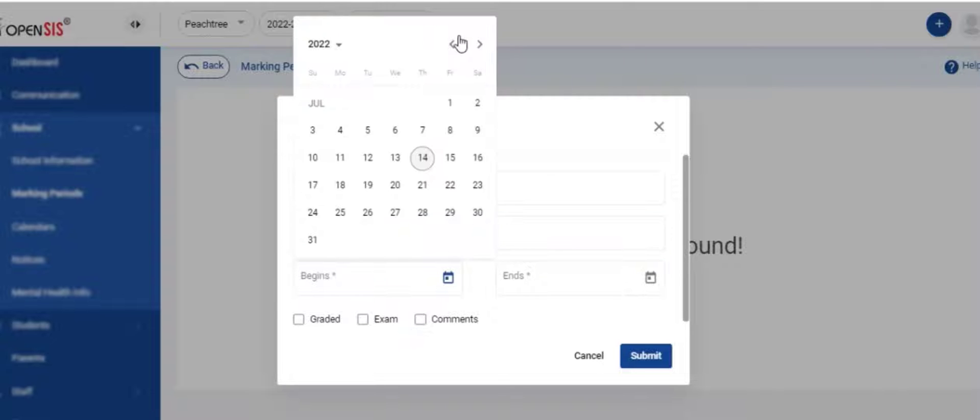
pyautogui.click(452, 45)
pyautogui.click(452, 45)
pyautogui.click(452, 45)
pyautogui.click(449, 102)
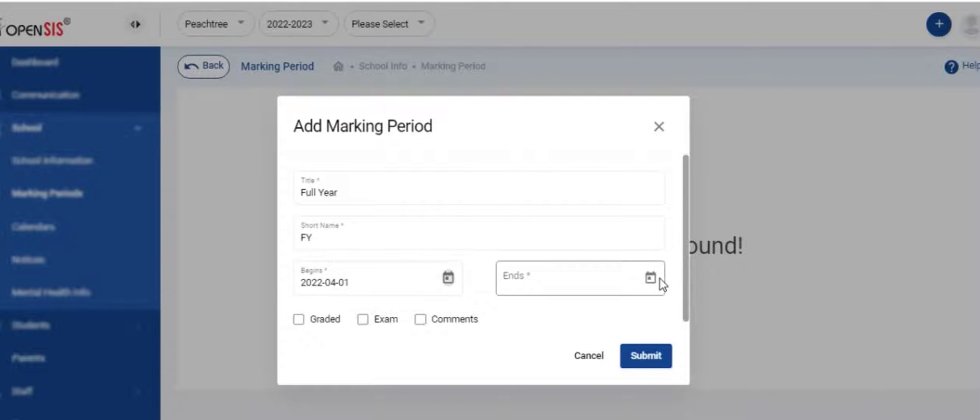
pyautogui.click(651, 278)
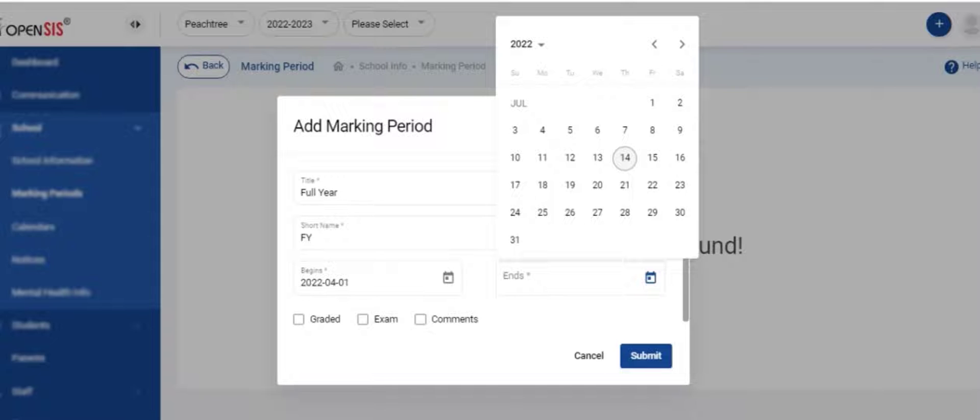
pyautogui.click(531, 44)
pyautogui.click(669, 223)
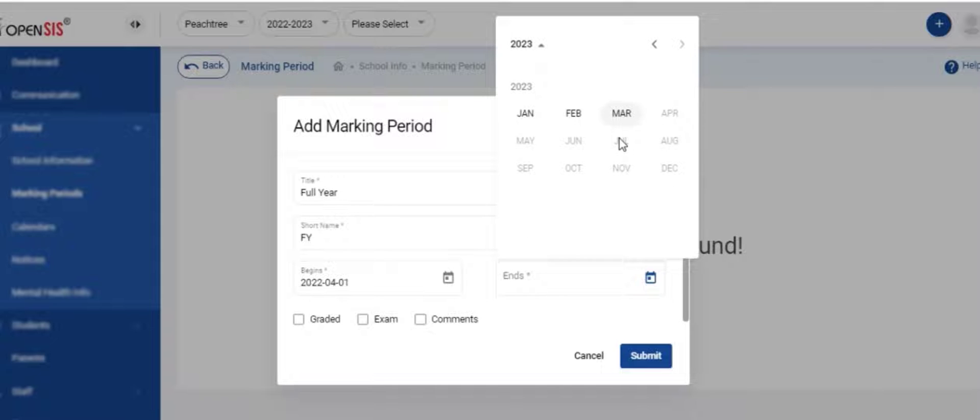
pyautogui.click(622, 113)
pyautogui.click(623, 217)
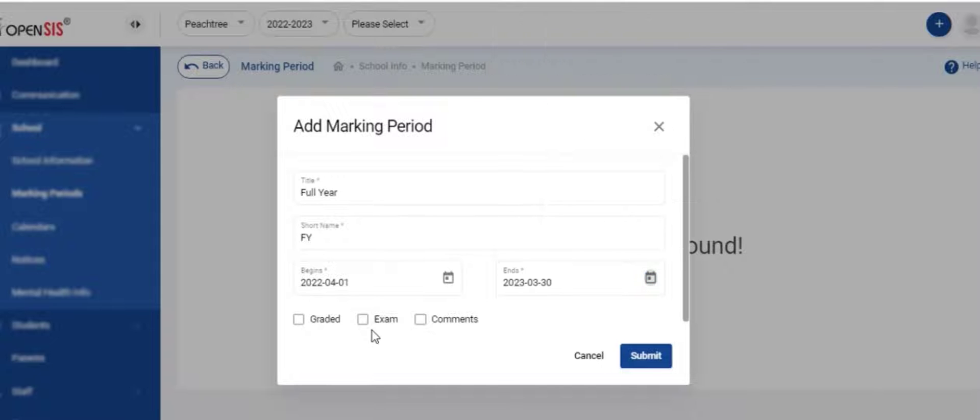
# Enable Graded, Exam and Comments, with grade posting starting April 1, 2022.
pyautogui.click(298, 319)
pyautogui.click(363, 343)
pyautogui.click(420, 343)
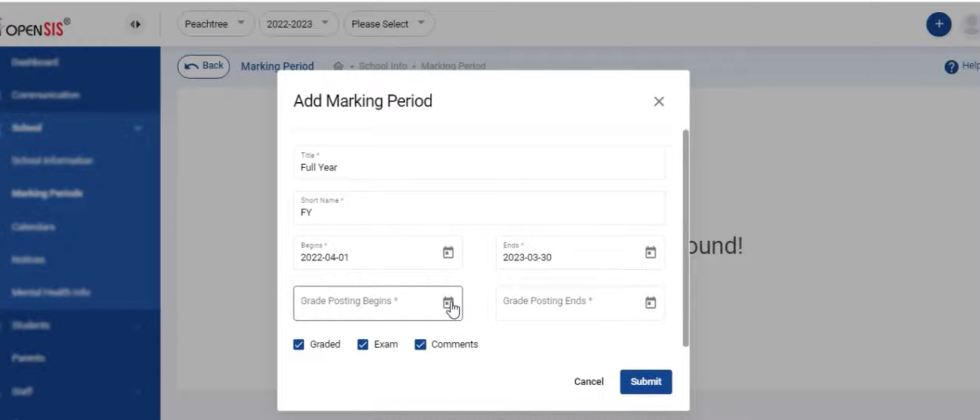
pyautogui.click(448, 302)
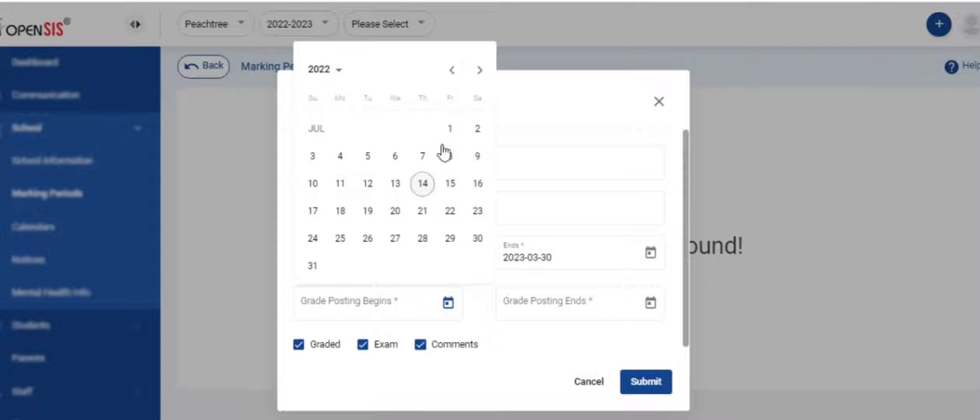
pyautogui.click(452, 70)
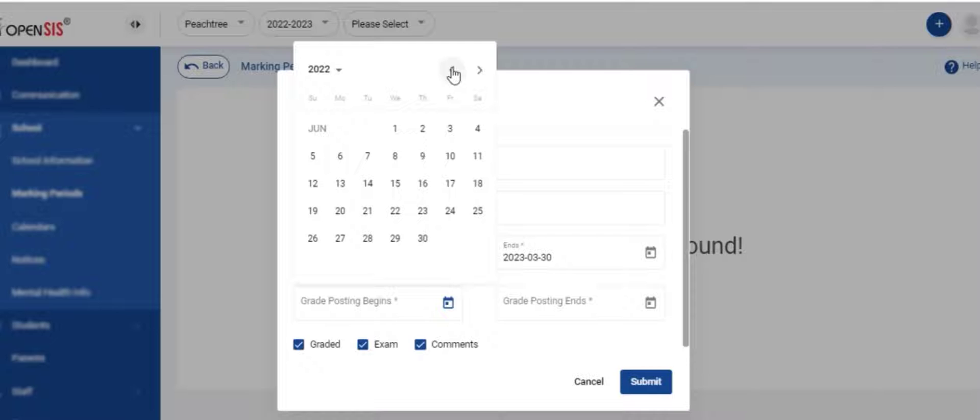
pyautogui.click(452, 71)
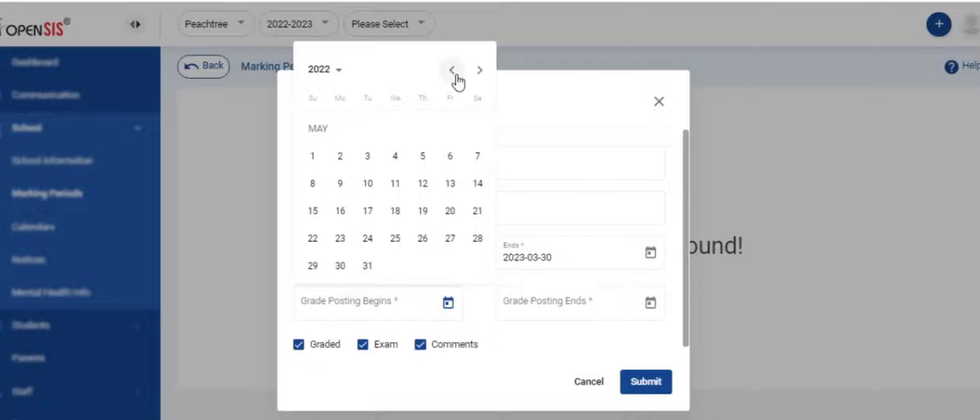
pyautogui.click(453, 70)
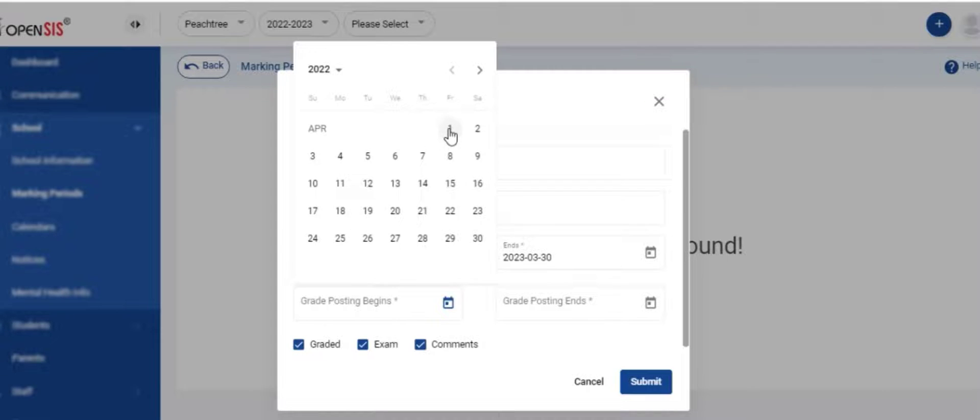
pyautogui.click(450, 132)
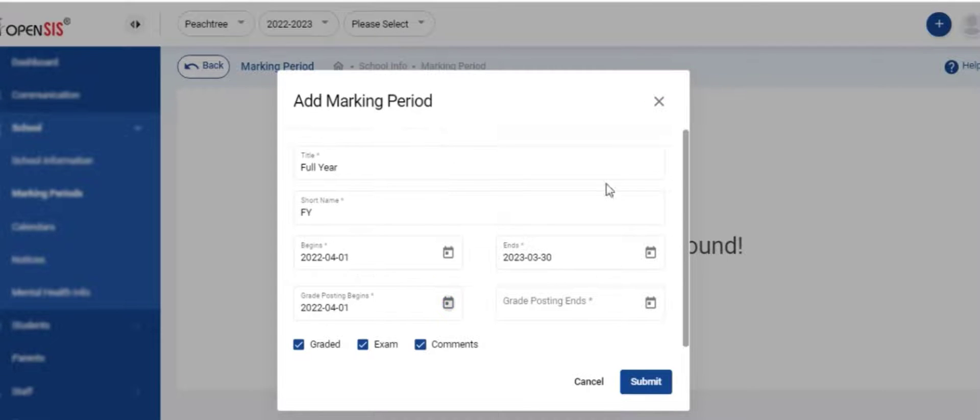
# Set grade posting to end April 30, 2023 and save the Full Year period.
pyautogui.click(650, 303)
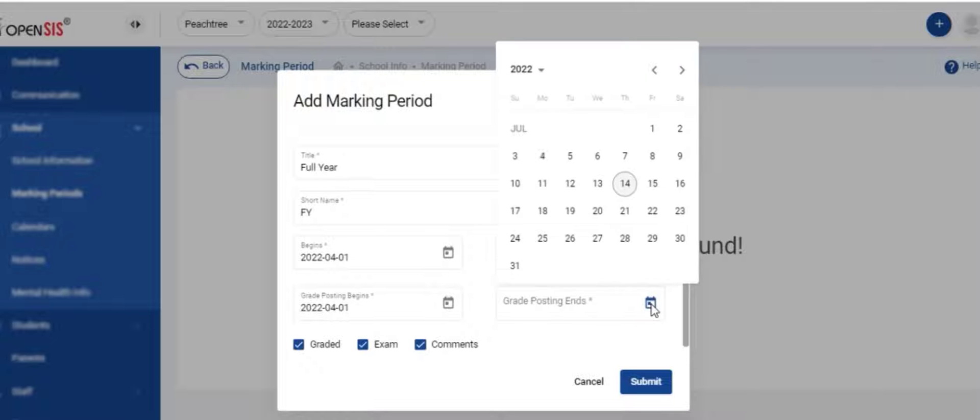
pyautogui.click(539, 70)
pyautogui.click(573, 113)
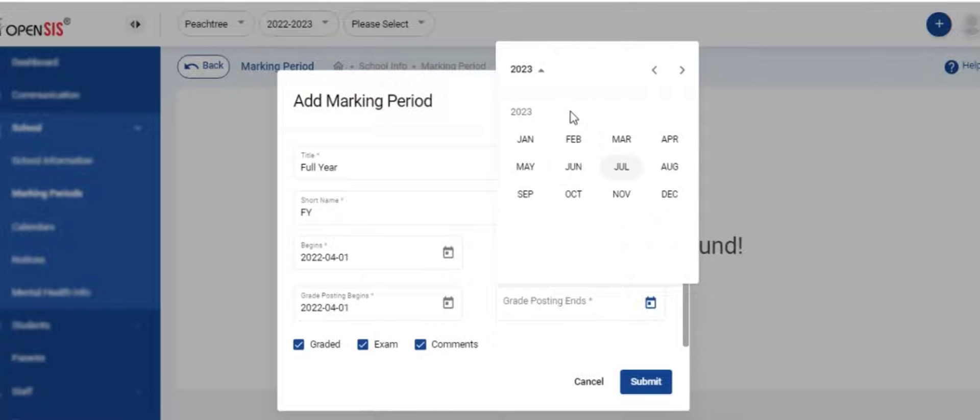
pyautogui.click(670, 139)
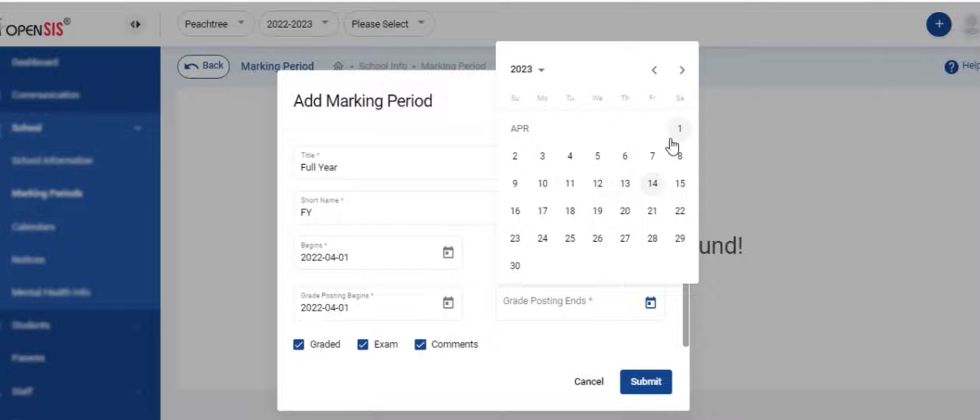
pyautogui.click(515, 266)
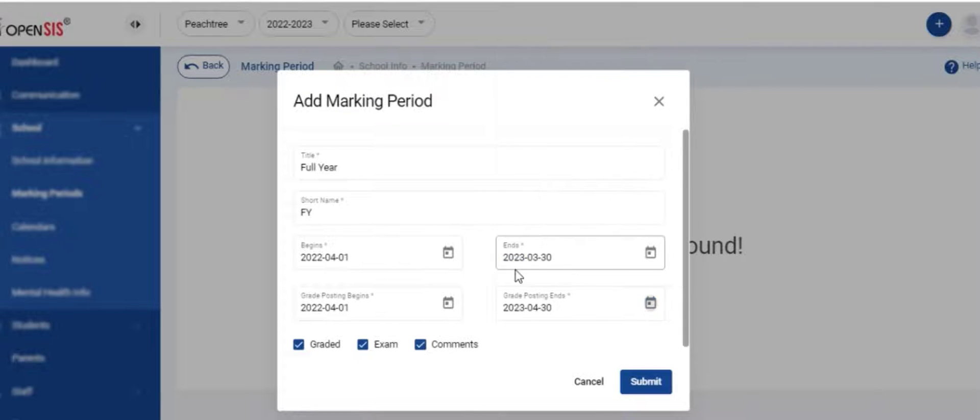
pyautogui.click(633, 391)
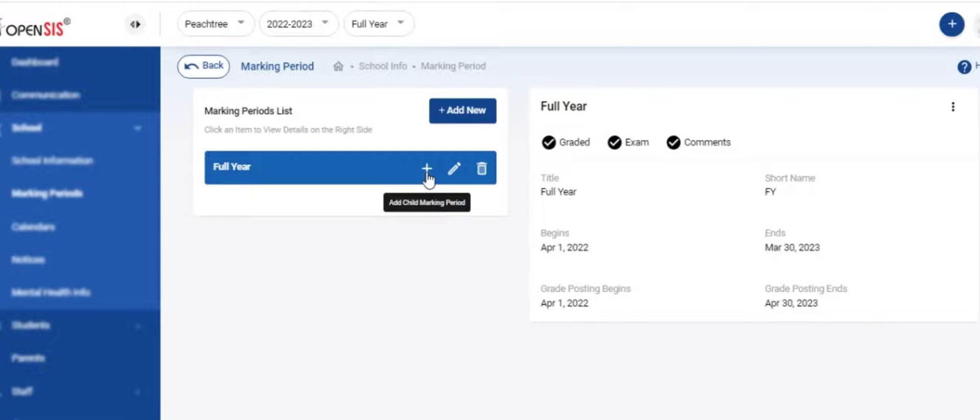
# Add Semester-I (S1) under Full Year, running April 1 to September 30, 2022.
pyautogui.click(427, 170)
pyautogui.write('Semester-')
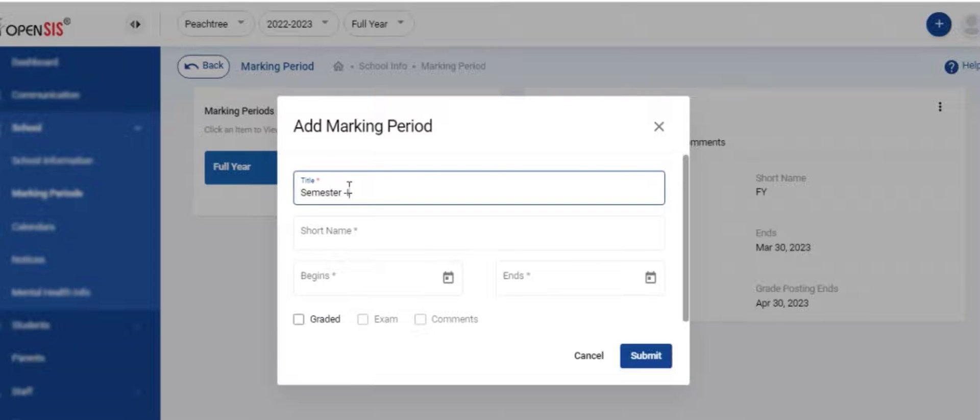
pyautogui.write('1')
pyautogui.click(301, 230)
pyautogui.write('S1')
pyautogui.click(448, 277)
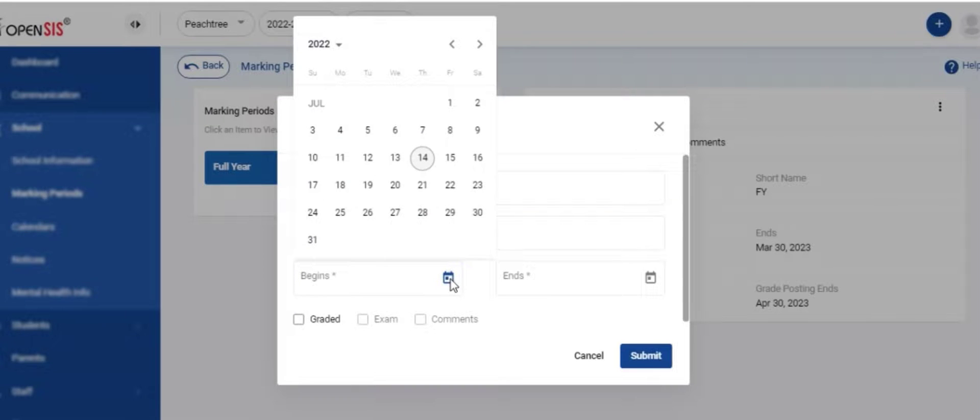
pyautogui.click(451, 44)
pyautogui.click(451, 44)
pyautogui.click(452, 44)
pyautogui.click(450, 103)
pyautogui.click(651, 277)
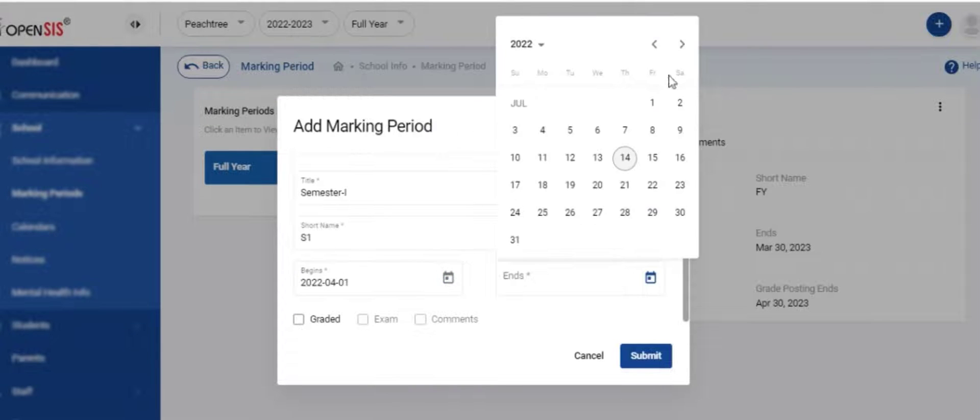
pyautogui.click(682, 44)
pyautogui.click(682, 44)
pyautogui.click(653, 212)
# Make Semester-I graded with exams and comments, posting April 1–September 30, 2022, and save it.
pyautogui.click(299, 318)
pyautogui.click(449, 302)
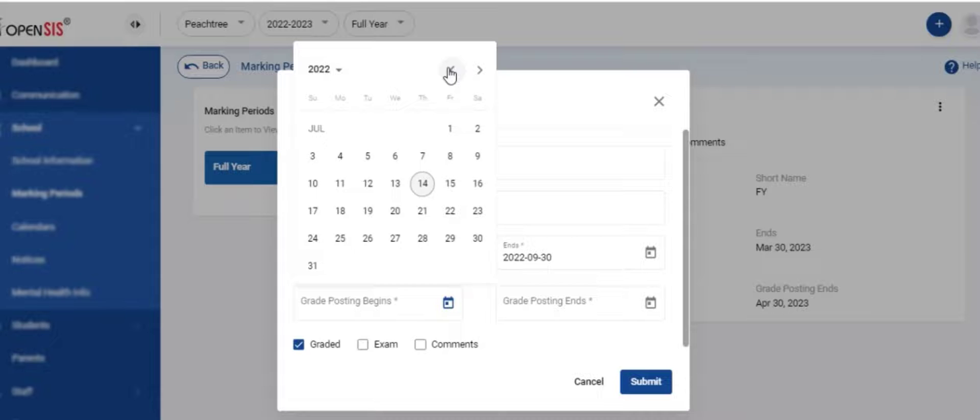
pyautogui.click(449, 71)
pyautogui.click(449, 71)
pyautogui.click(450, 72)
pyautogui.click(450, 129)
pyautogui.click(651, 302)
pyautogui.click(682, 70)
pyautogui.click(682, 70)
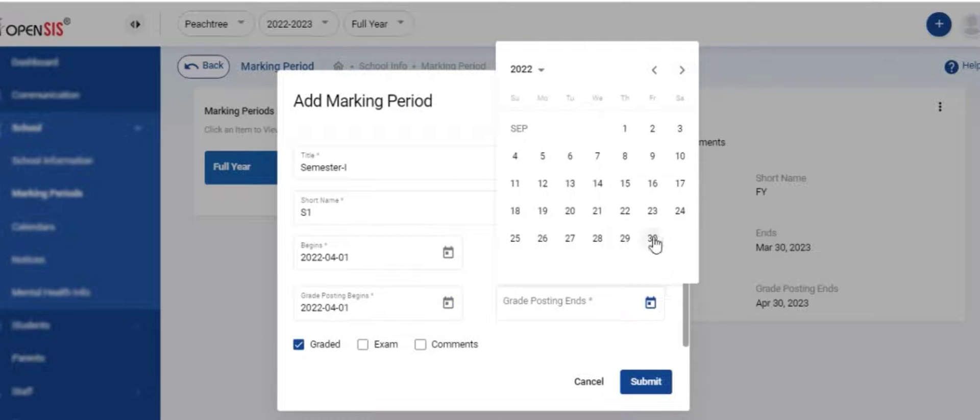
pyautogui.click(653, 238)
pyautogui.click(363, 344)
pyautogui.click(420, 344)
pyautogui.click(646, 381)
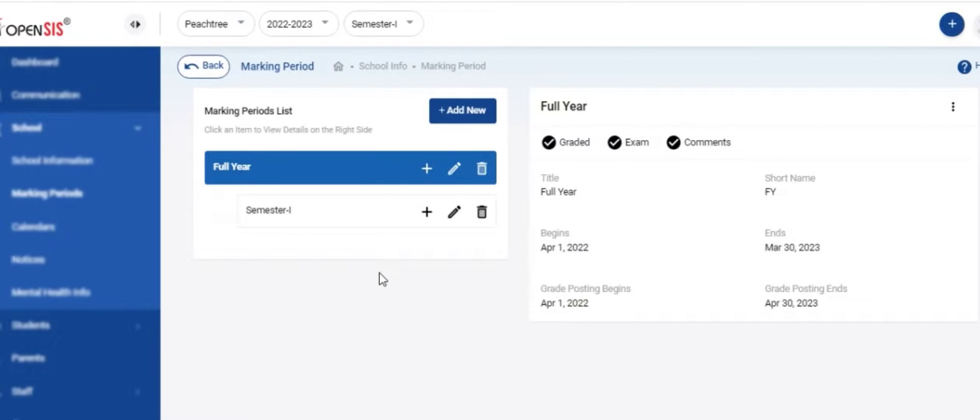
# Add Semester-II (S2) under Full Year, from October 1, 2022 to March 30, 2023.
pyautogui.click(426, 168)
pyautogui.write('Semester-II')
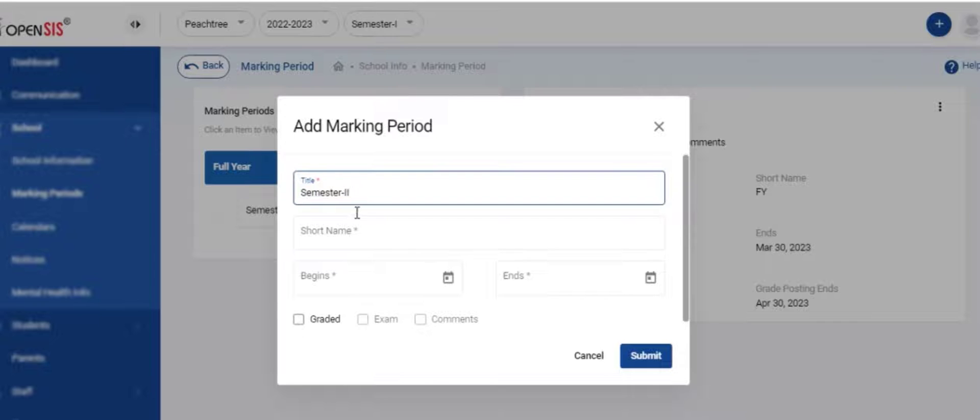
pyautogui.click(453, 232)
pyautogui.write('S2')
pyautogui.click(448, 277)
pyautogui.click(480, 45)
pyautogui.click(480, 45)
pyautogui.click(480, 45)
pyautogui.click(478, 102)
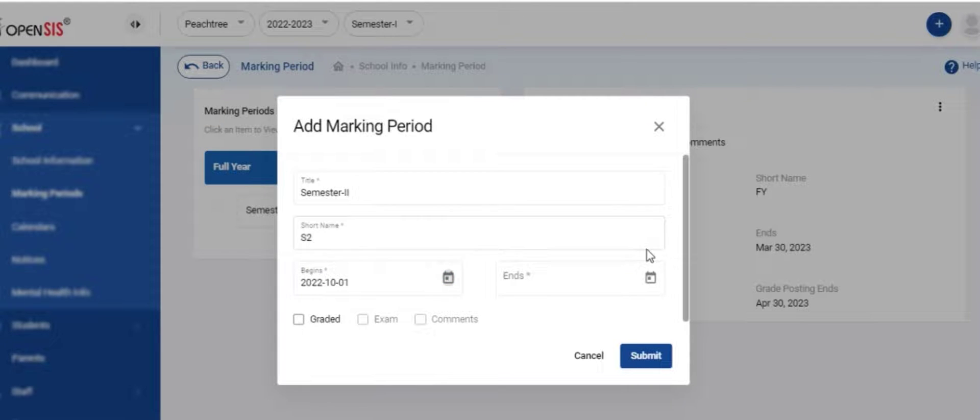
pyautogui.click(651, 277)
pyautogui.click(527, 43)
pyautogui.click(673, 221)
pyautogui.click(621, 113)
pyautogui.click(625, 212)
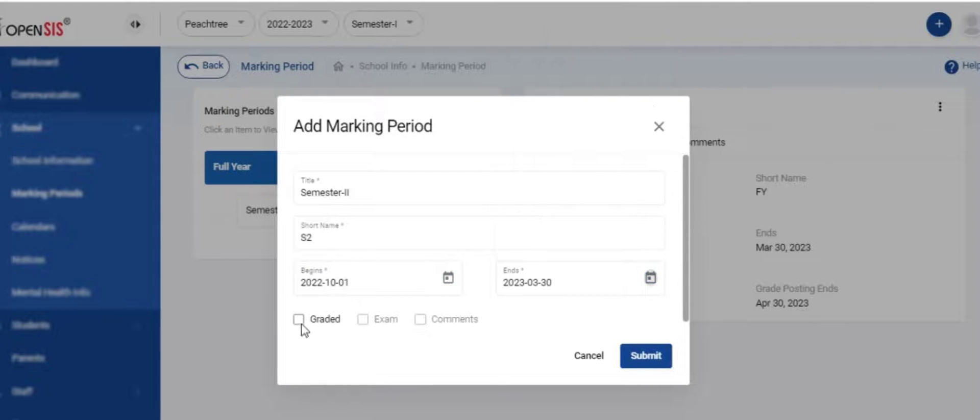
# Mark Semester-II graded, with grade posting from October 1, 2022 into April 2023.
pyautogui.click(299, 319)
pyautogui.click(449, 303)
pyautogui.click(478, 128)
pyautogui.click(651, 303)
pyautogui.click(531, 69)
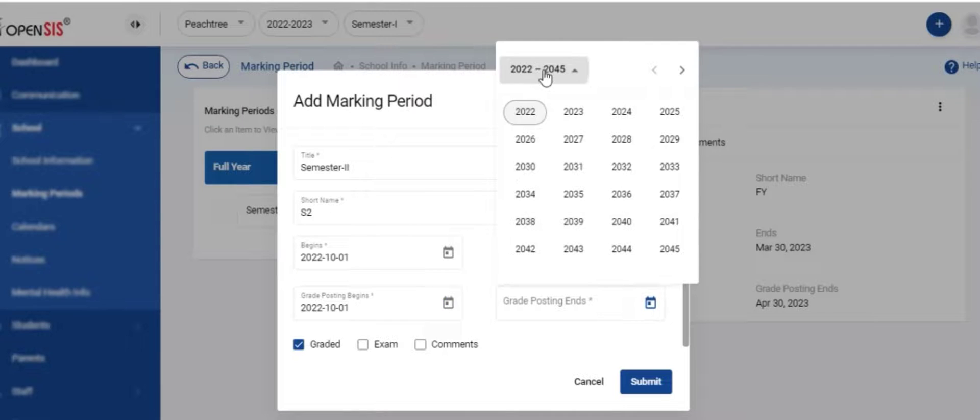
pyautogui.click(571, 109)
pyautogui.click(670, 135)
# Finish Semester-II posting end at April 30, 2023, then title a period 'Homeroom Teacher Period' (P1).
pyautogui.click(515, 265)
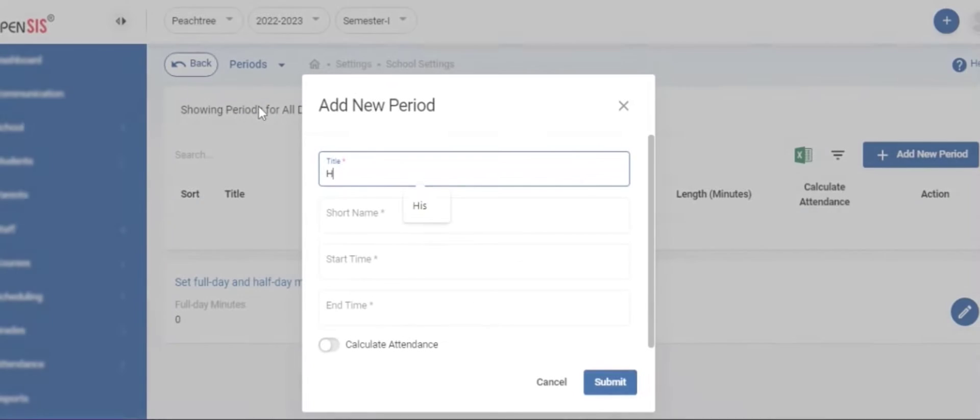
pyautogui.write('omeroom T')
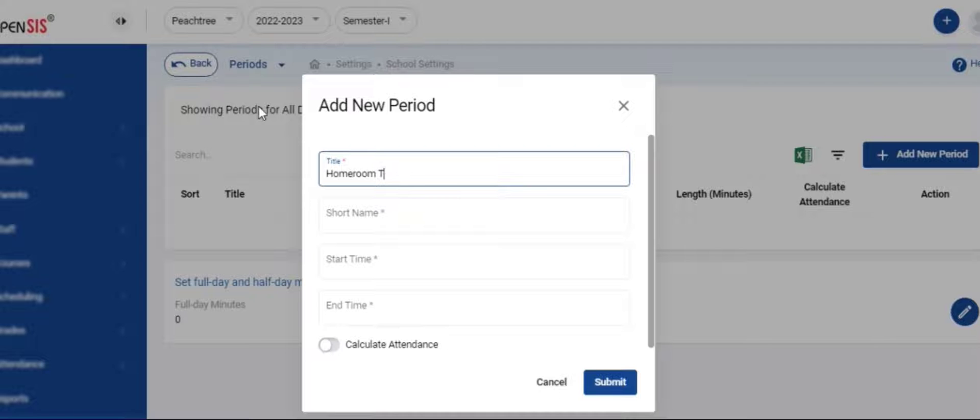
pyautogui.write('eacher Period')
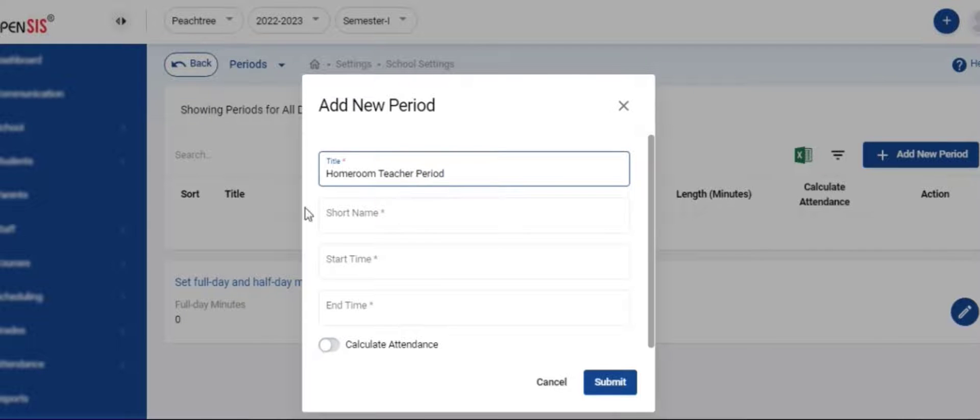
pyautogui.click(351, 217)
pyautogui.write('P1')
# Set the Homeroom Teacher Period start time to 8:00 AM.
pyautogui.click(345, 263)
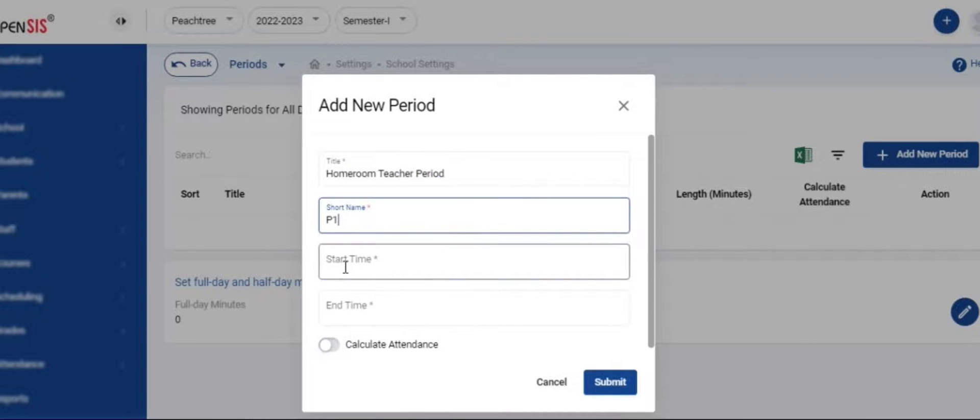
pyautogui.press('BackSpace')
pyautogui.write('2')
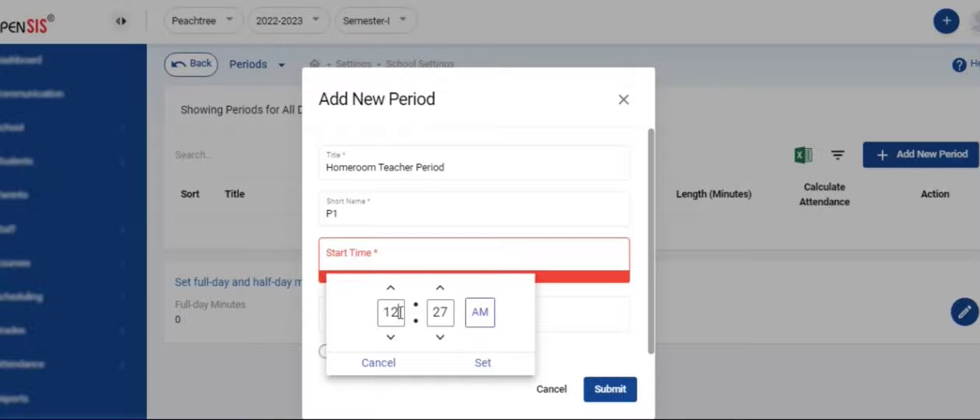
pyautogui.press('BackSpace')
pyautogui.press('BackSpace')
pyautogui.write('08')
pyautogui.click(448, 310)
pyautogui.press('BackSpace')
pyautogui.press('BackSpace')
pyautogui.write('00')
pyautogui.click(483, 363)
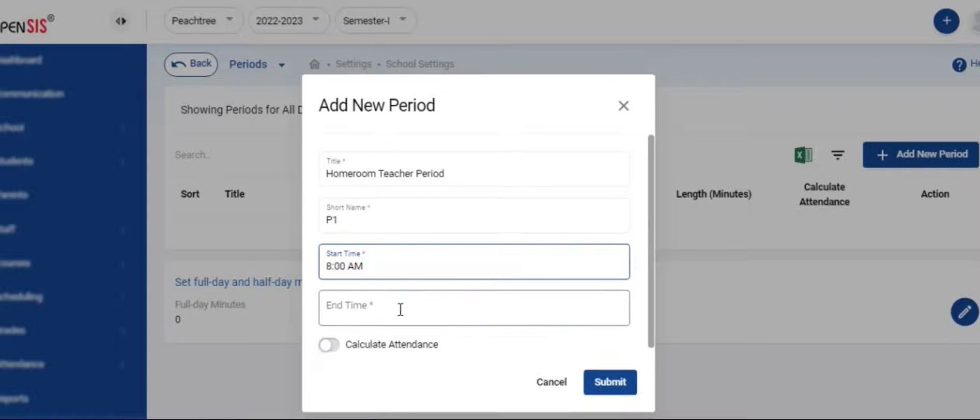
# Give it an 8:30 AM end time, enable Calculate Attendance, and save.
pyautogui.click(411, 311)
pyautogui.click(401, 359)
pyautogui.press('BackSpace')
pyautogui.press('BackSpace')
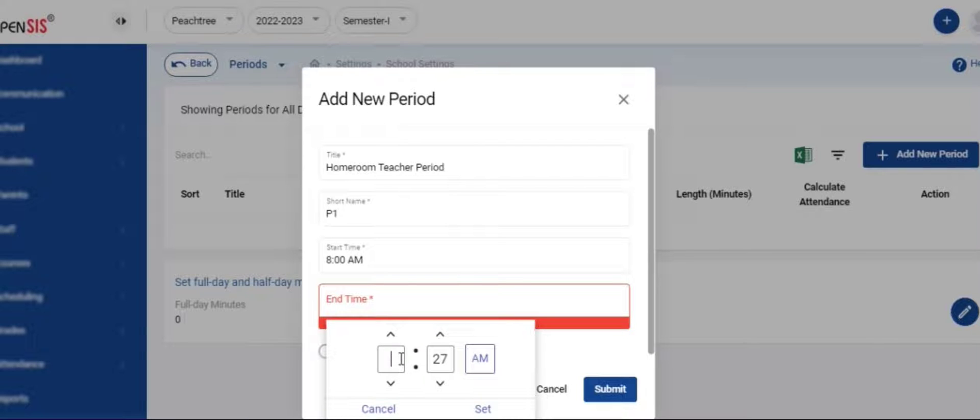
pyautogui.write('08')
pyautogui.click(446, 359)
pyautogui.press('BackSpace')
pyautogui.press('BackSpace')
pyautogui.write('30')
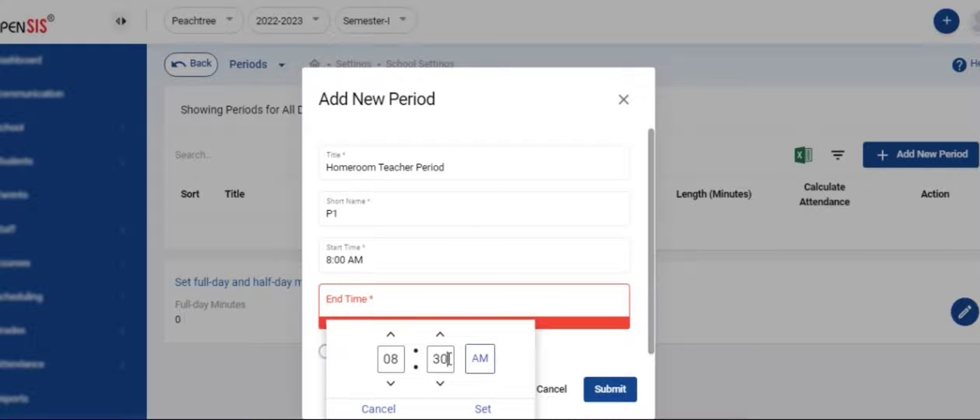
pyautogui.click(491, 412)
pyautogui.click(338, 349)
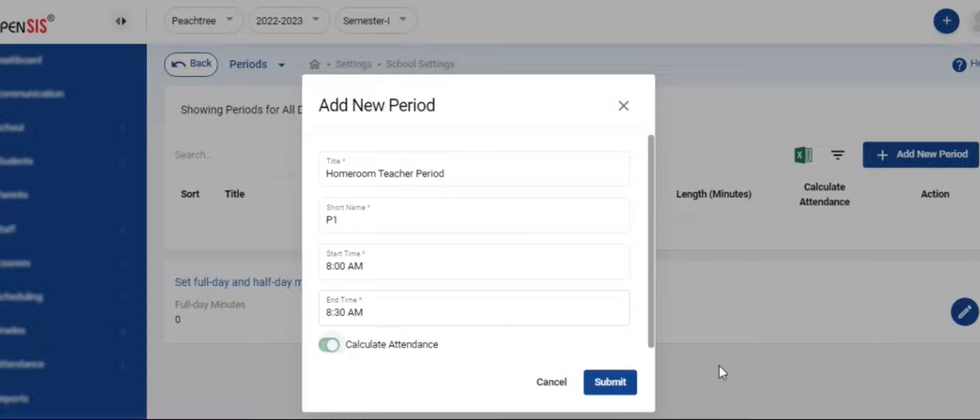
pyautogui.click(605, 384)
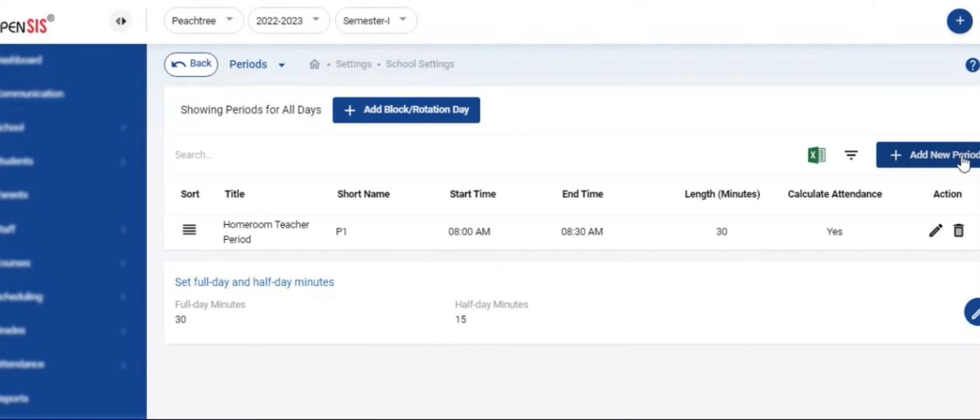
# Add a second period, 'Period 2' (P2), starting at 8:30 AM.
pyautogui.click(964, 164)
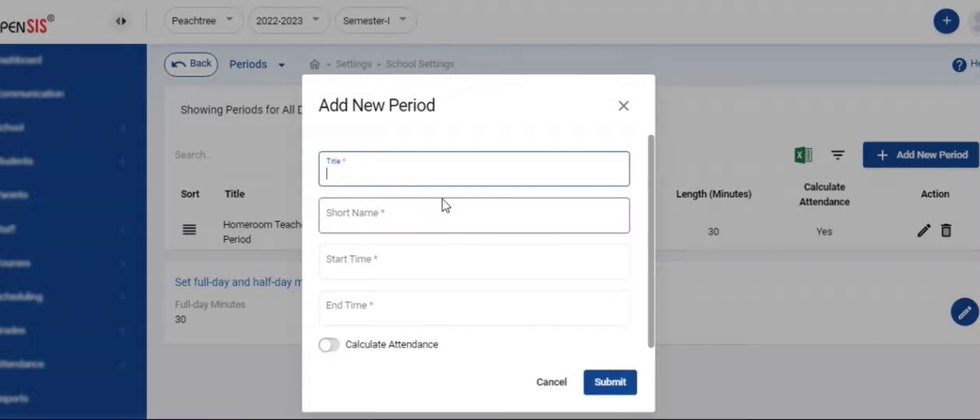
pyautogui.write('Period 2')
pyautogui.click(376, 223)
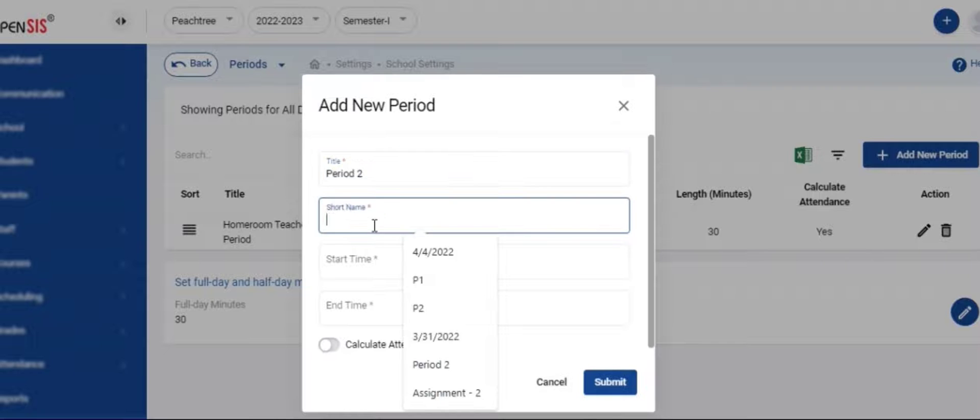
pyautogui.write('P2')
pyautogui.click(448, 266)
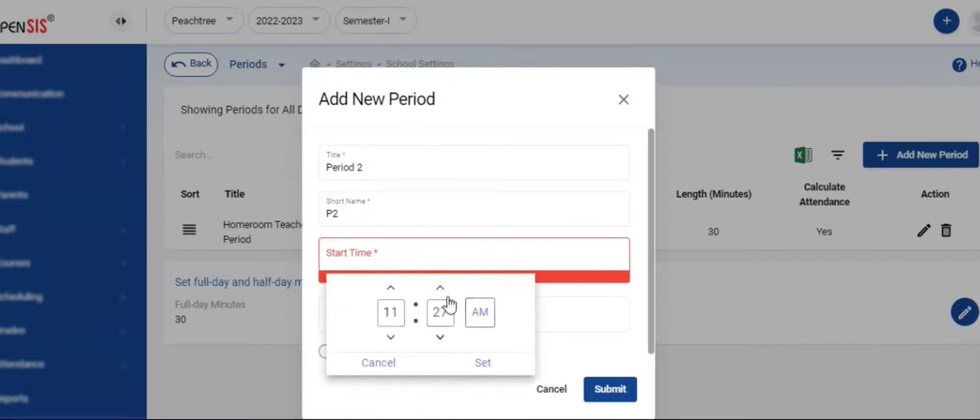
pyautogui.click(401, 314)
pyautogui.write('08')
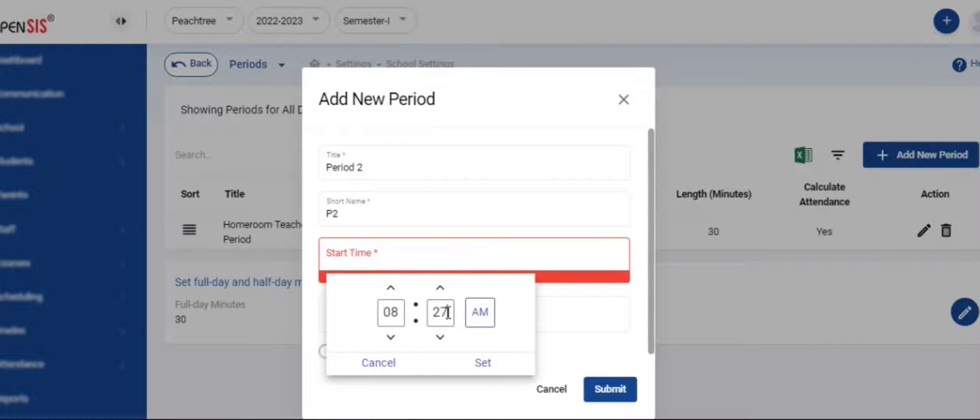
pyautogui.click(447, 312)
pyautogui.write('30')
pyautogui.click(487, 364)
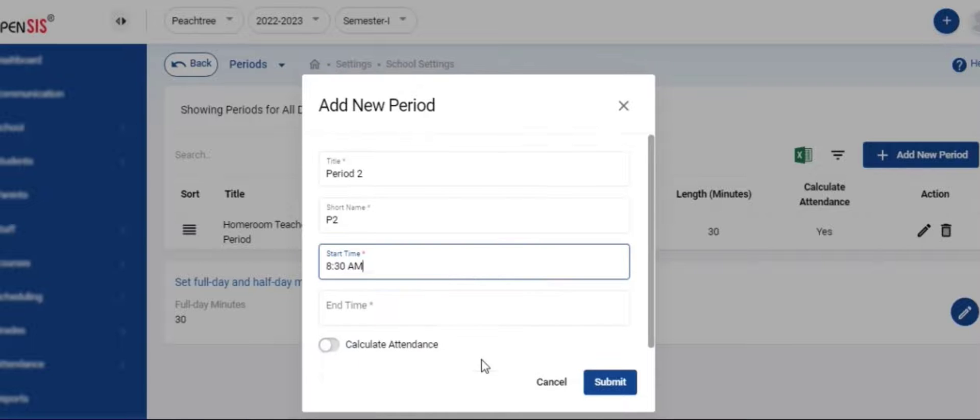
# Set Period 2 to end at 9:00 AM with attendance calculated, save it, and begin adding Room 1.
pyautogui.click(428, 311)
pyautogui.click(398, 361)
pyautogui.press('BackSpace')
pyautogui.press('BackSpace')
pyautogui.write('0')
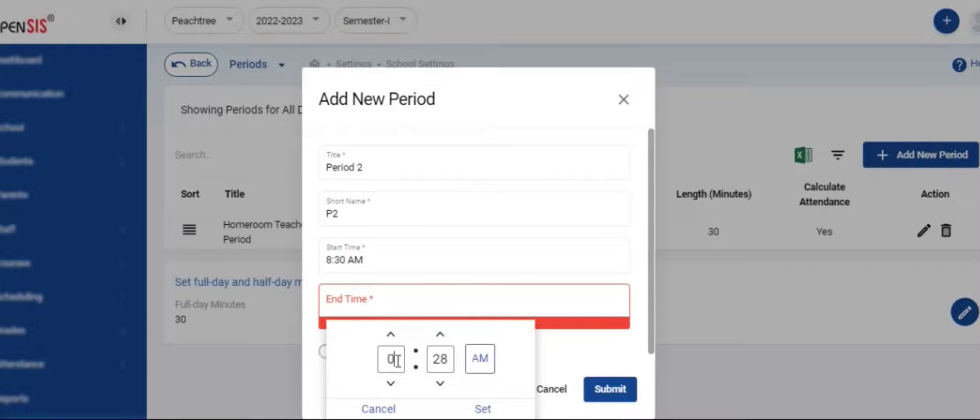
pyautogui.press('BackSpace')
pyautogui.write('0')
pyautogui.press('BackSpace')
pyautogui.write('09')
pyautogui.click(449, 360)
pyautogui.press('BackSpace')
pyautogui.press('BackSpace')
pyautogui.write('00')
pyautogui.click(477, 408)
pyautogui.click(329, 345)
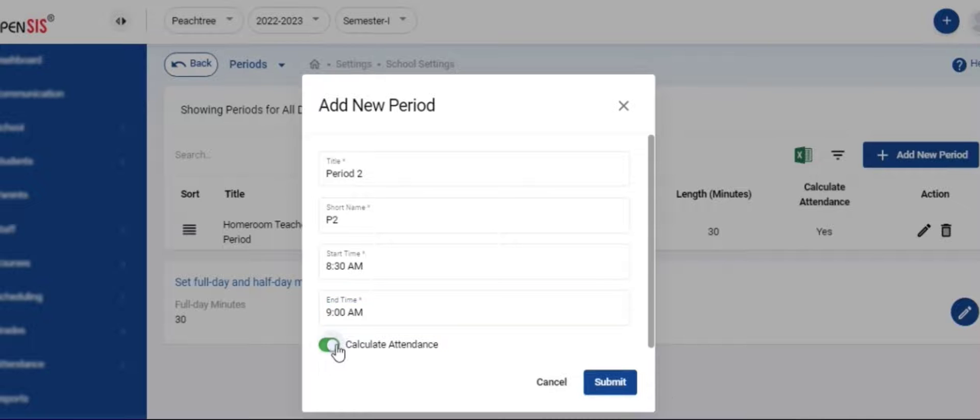
pyautogui.click(606, 384)
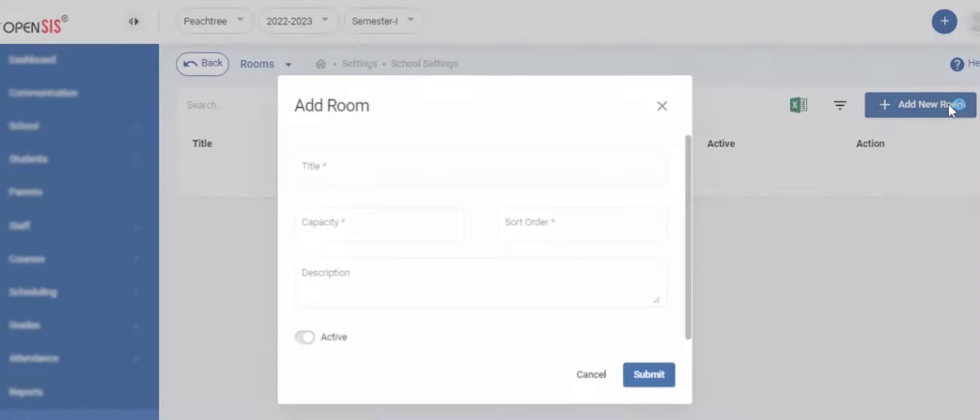
pyautogui.click(329, 165)
# Add Room 1 (capacity 50, sort order 1) and Room 2 (capacity 40, sort order 2).
pyautogui.write('Room 1')
pyautogui.click(327, 224)
pyautogui.write('50')
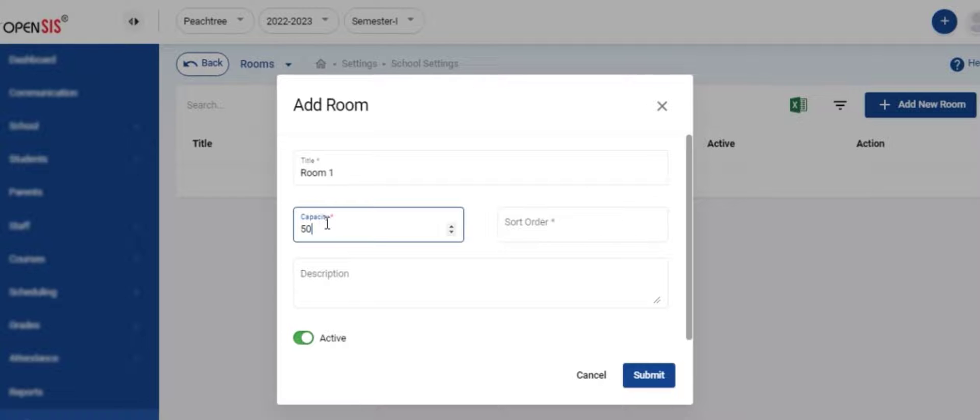
pyautogui.press('Tab')
pyautogui.write('1')
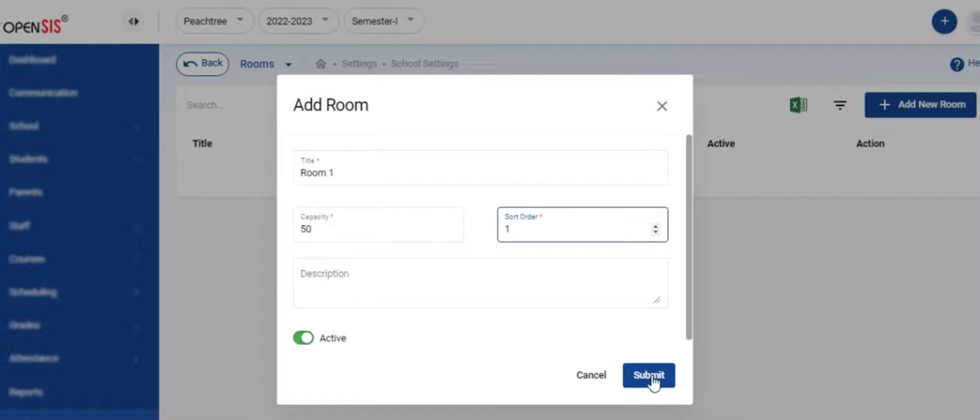
pyautogui.click(652, 382)
pyautogui.click(300, 164)
pyautogui.write('Ro')
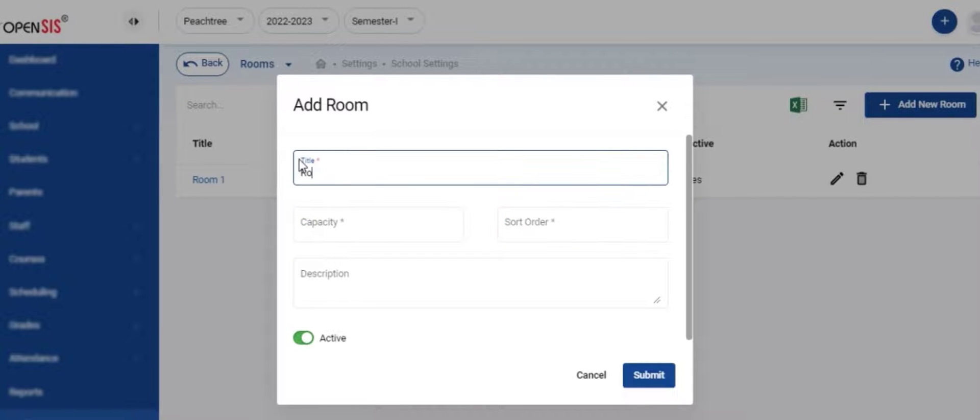
pyautogui.write('om 2')
pyautogui.click(306, 224)
pyautogui.write('40')
pyautogui.press('Tab')
pyautogui.write('2')
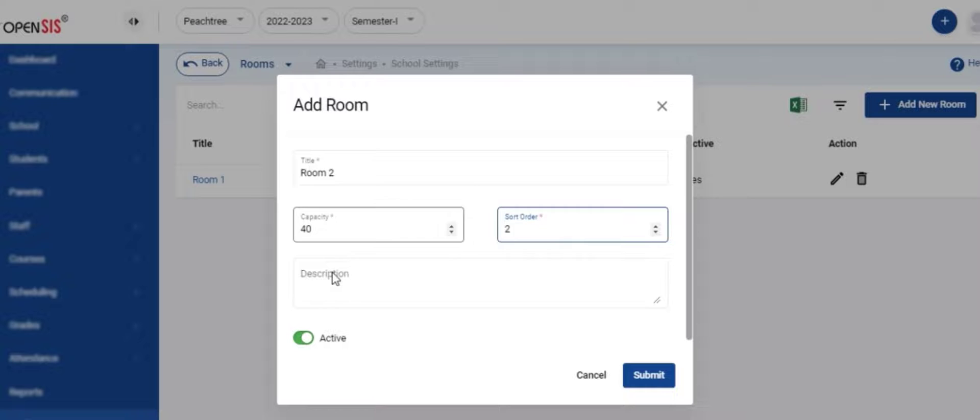
pyautogui.click(326, 281)
pyautogui.click(646, 377)
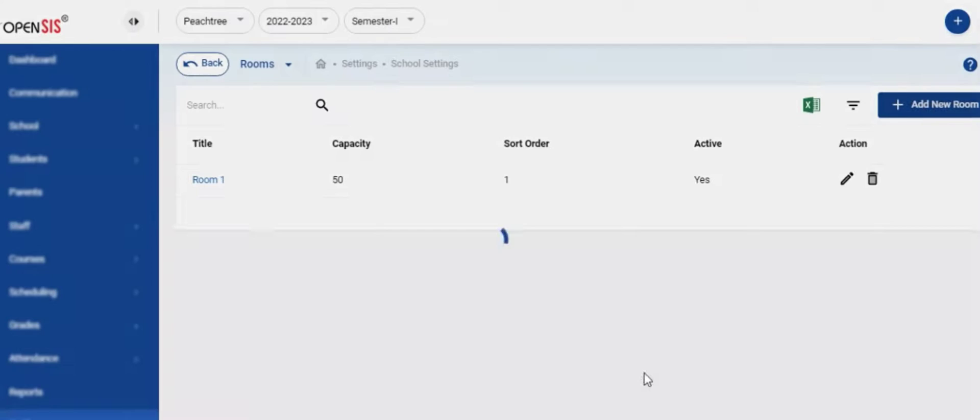
# Add Room 3 (capacity 50, sort order 3) and Room 4 (capacity 60, sort order 4).
pyautogui.click(913, 104)
pyautogui.write('Room 3')
pyautogui.click(350, 228)
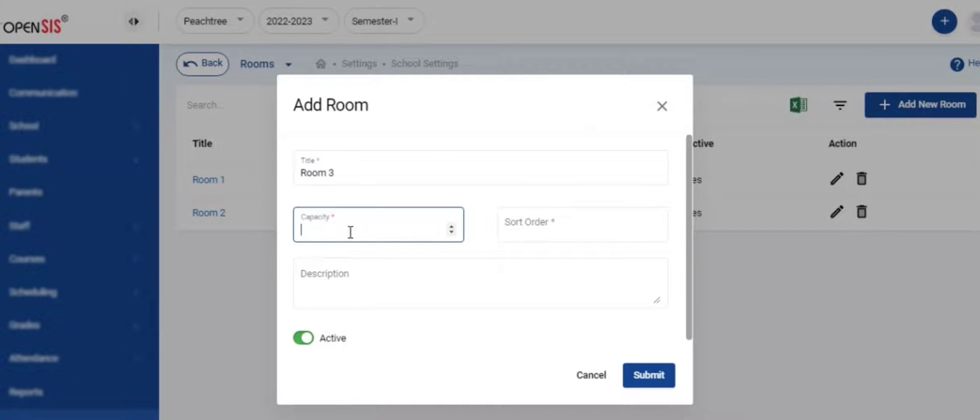
pyautogui.write('50')
pyautogui.click(539, 228)
pyautogui.write('3')
pyautogui.click(648, 375)
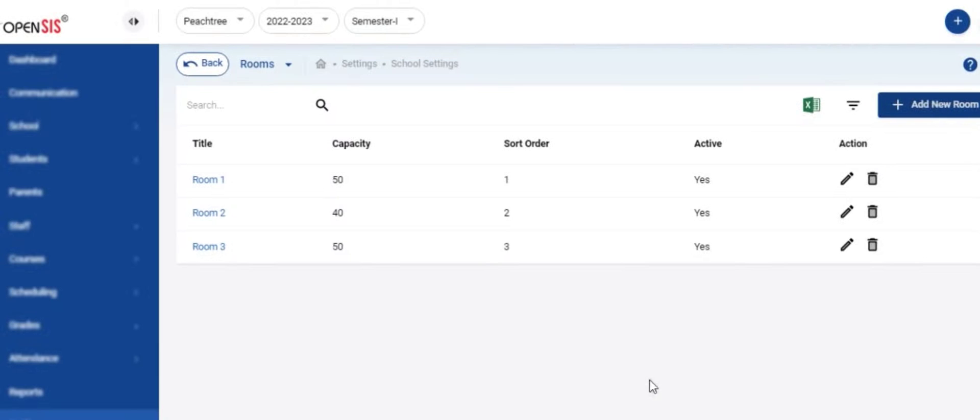
pyautogui.click(928, 106)
pyautogui.write('Room 4')
pyautogui.click(326, 230)
pyautogui.write('60')
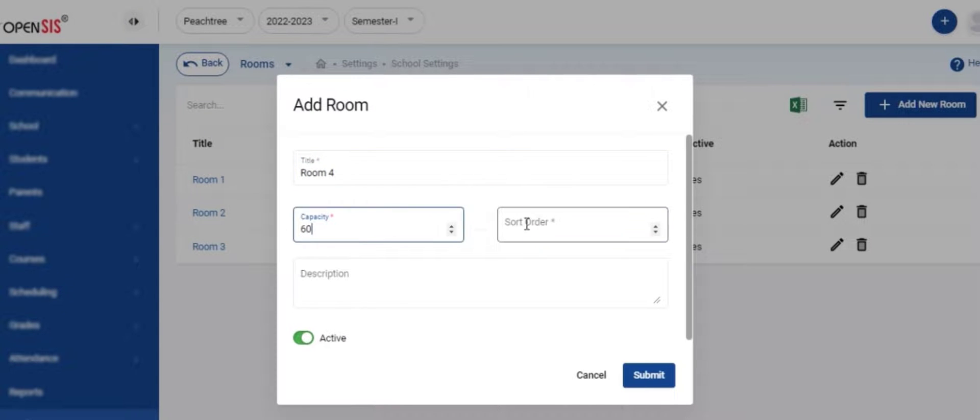
pyautogui.click(527, 225)
pyautogui.write('4')
pyautogui.click(647, 376)
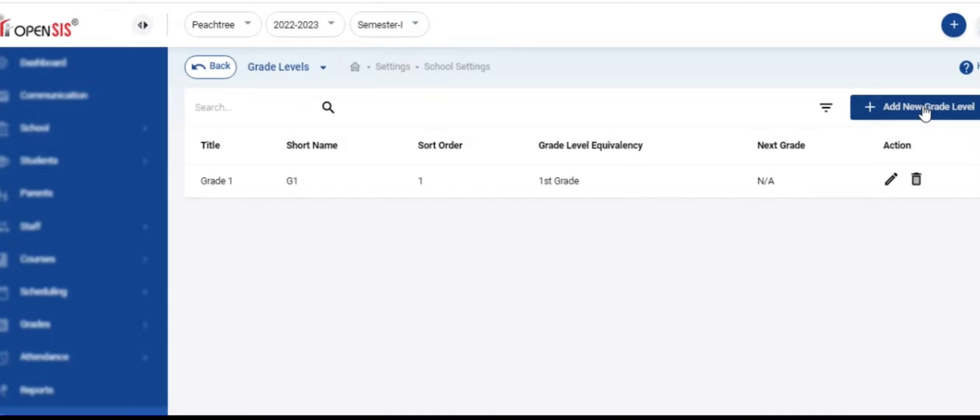
# Start a new grade level titled Grade 2 with short name G2.
pyautogui.click(924, 107)
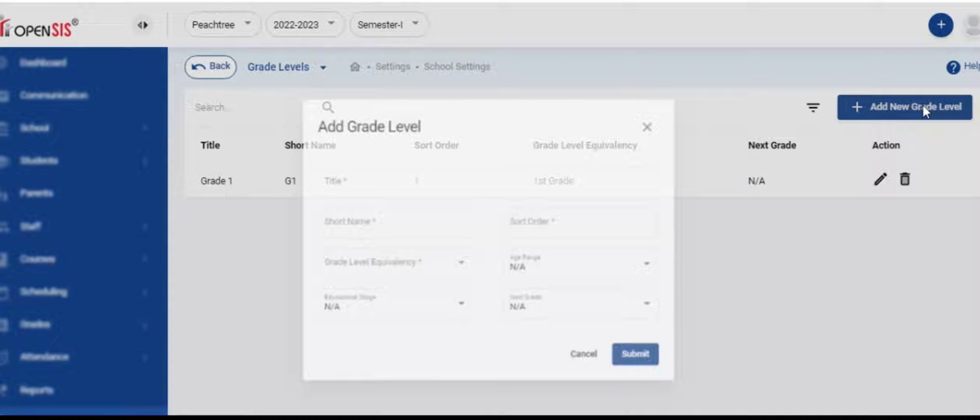
pyautogui.write('Grade 2')
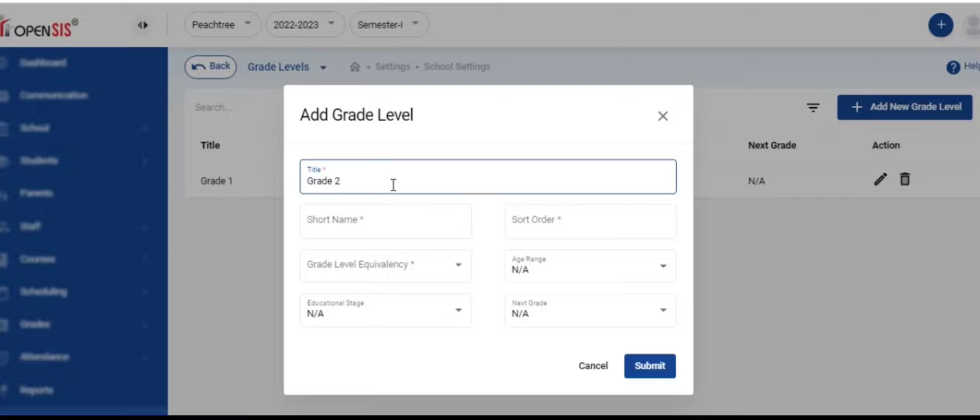
pyautogui.click(354, 223)
pyautogui.write('G2')
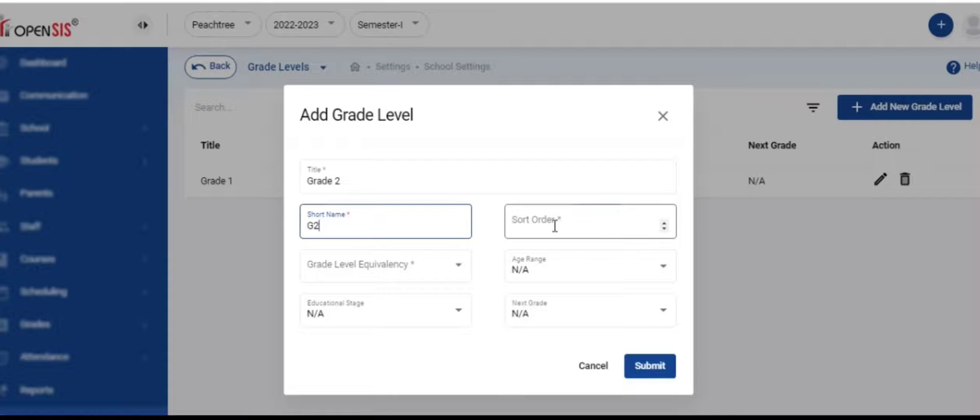
pyautogui.click(555, 226)
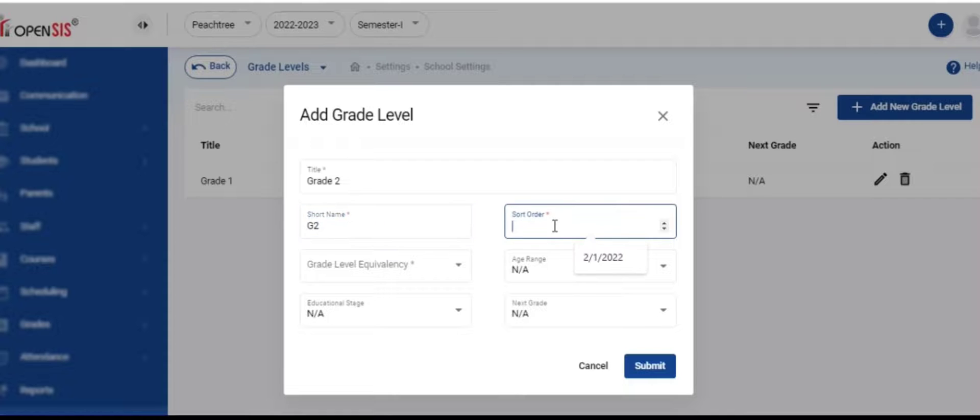
# Give Grade 2 the 2nd Grade equivalency, ages 6–7 and Primary education stage, then save.
pyautogui.click(459, 266)
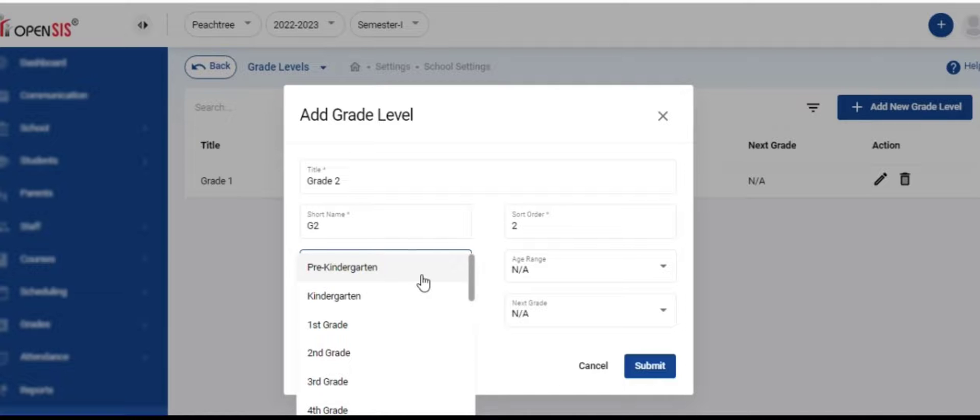
pyautogui.click(329, 352)
pyautogui.click(663, 266)
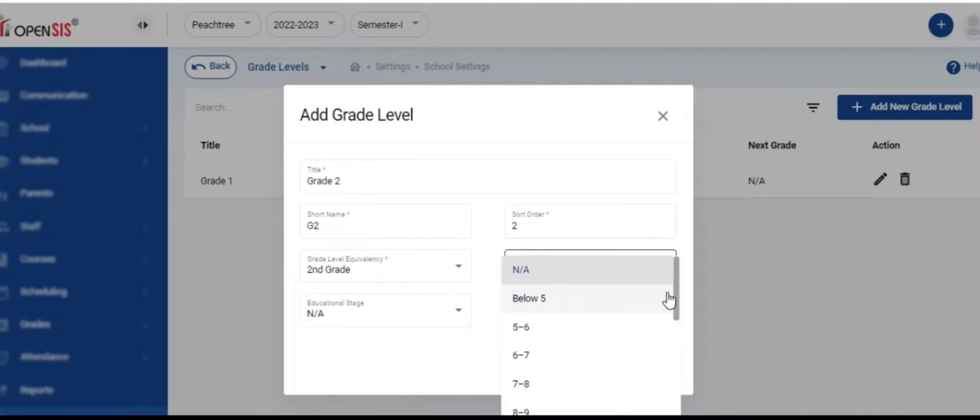
pyautogui.click(535, 354)
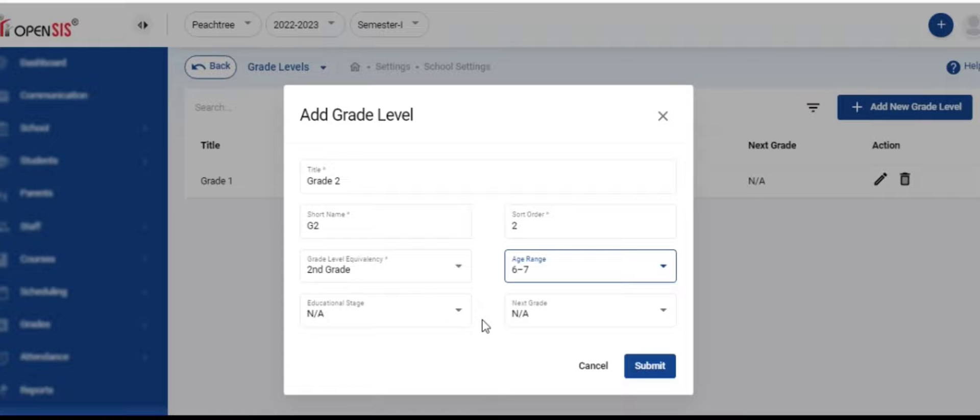
pyautogui.click(459, 314)
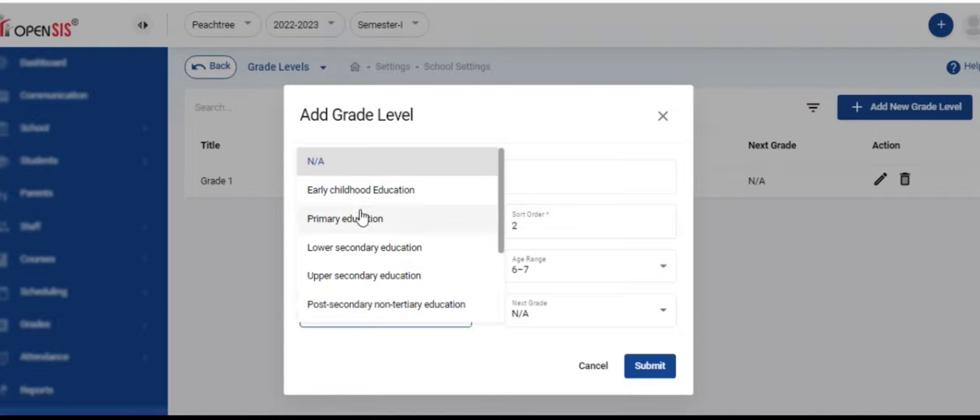
pyautogui.click(427, 217)
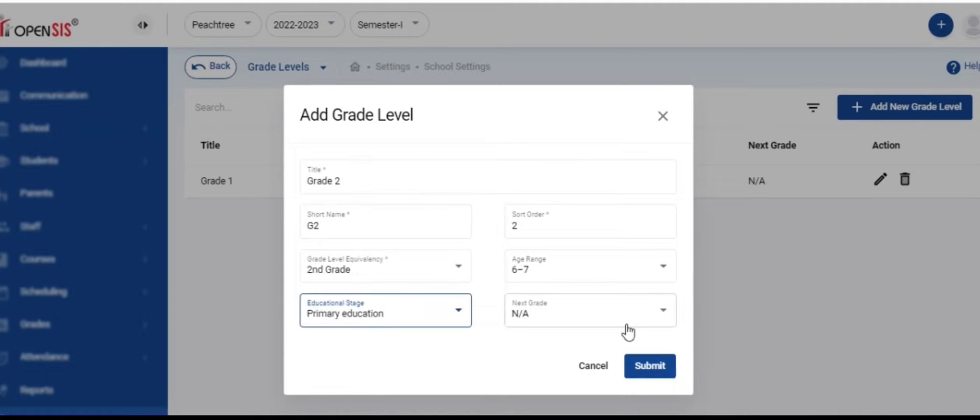
pyautogui.click(651, 366)
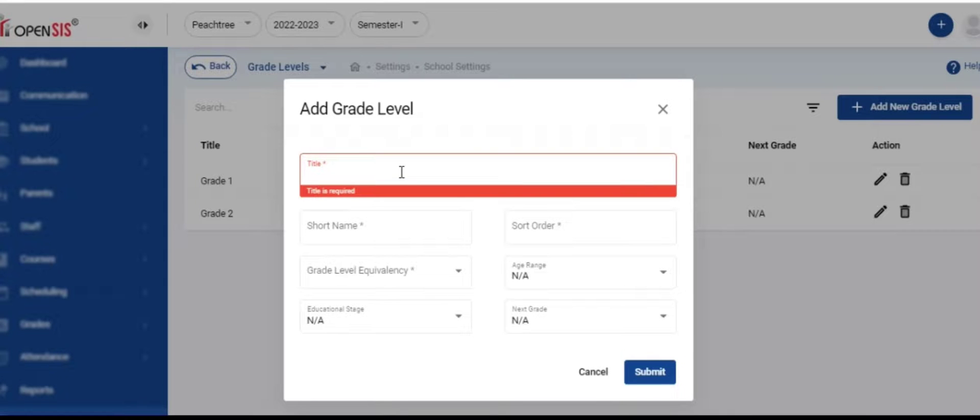
pyautogui.click(400, 171)
pyautogui.write('Grade')
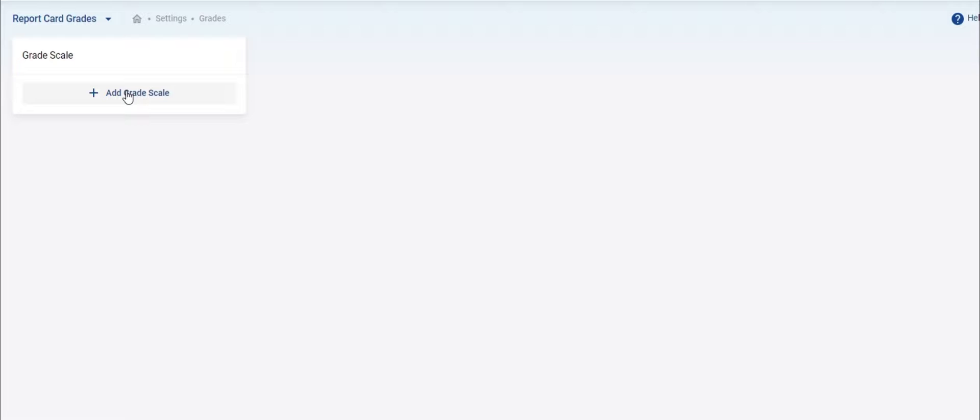
# Create a grade scale named 'Main' with scale value 4.0 and Calculate GPA enabled.
pyautogui.click(128, 94)
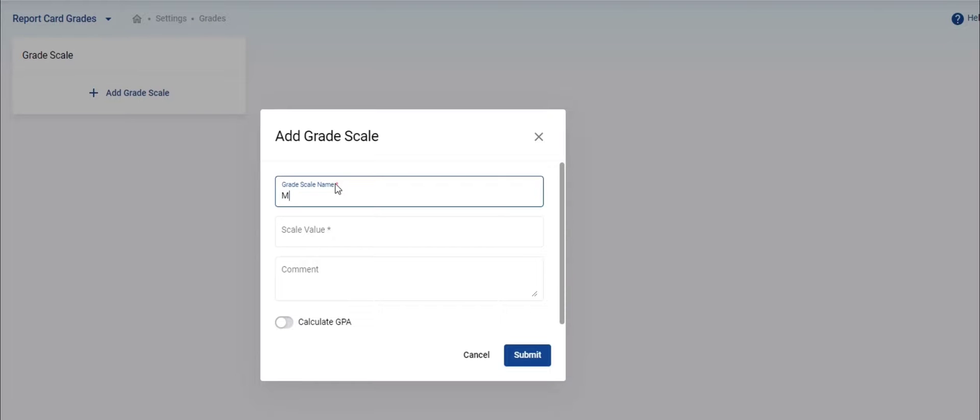
pyautogui.write('in')
pyautogui.press('Tab')
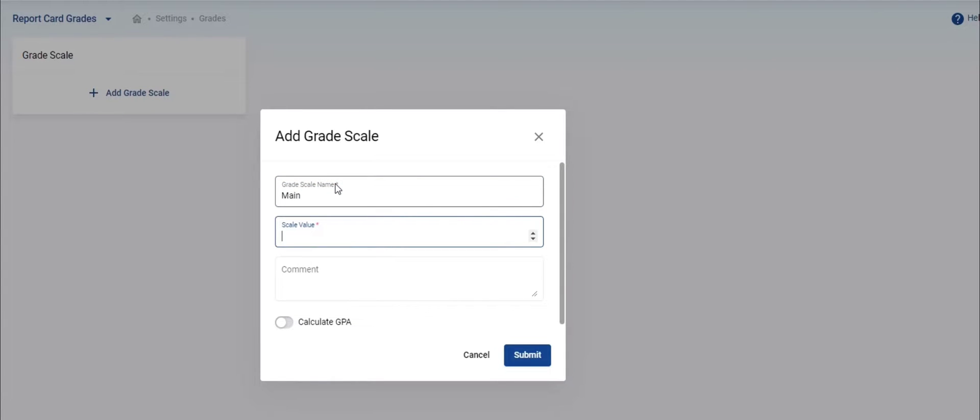
pyautogui.write('4.0')
pyautogui.press('Tab')
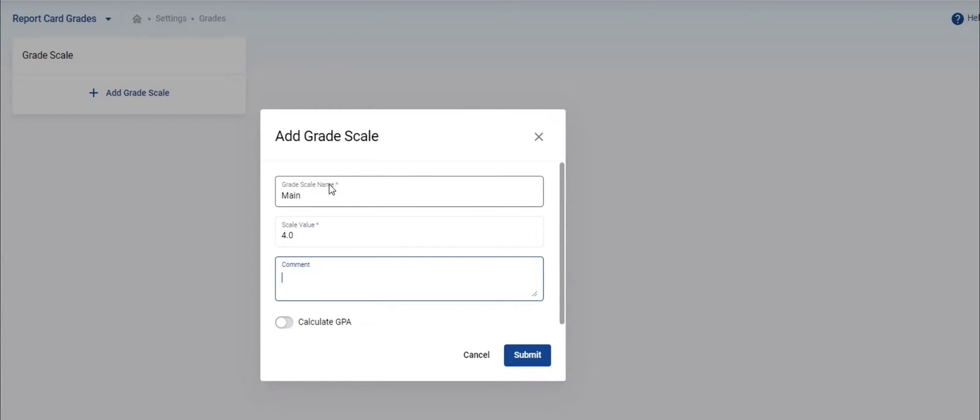
pyautogui.press('Tab')
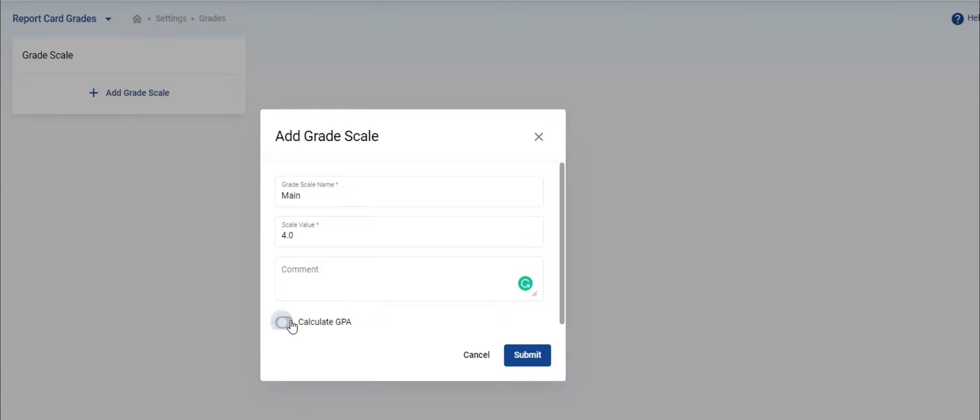
pyautogui.click(283, 322)
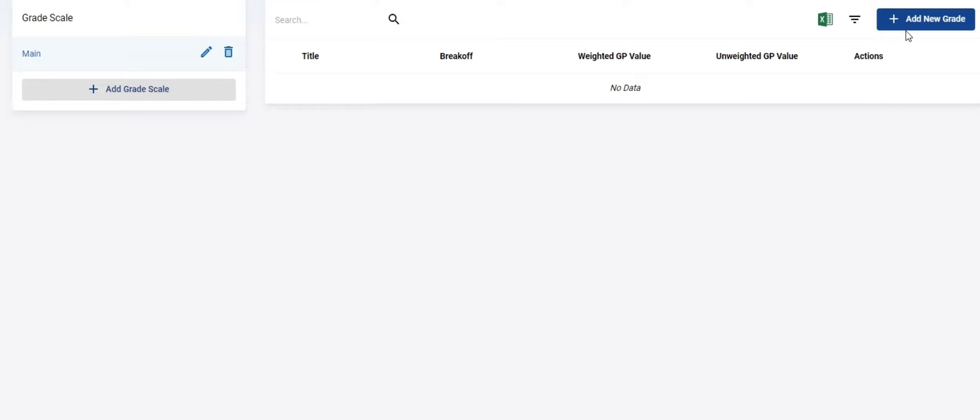
# Add grade A to the Main scale with breakoff 90 and unweighted GP 4.0.
pyautogui.click(911, 24)
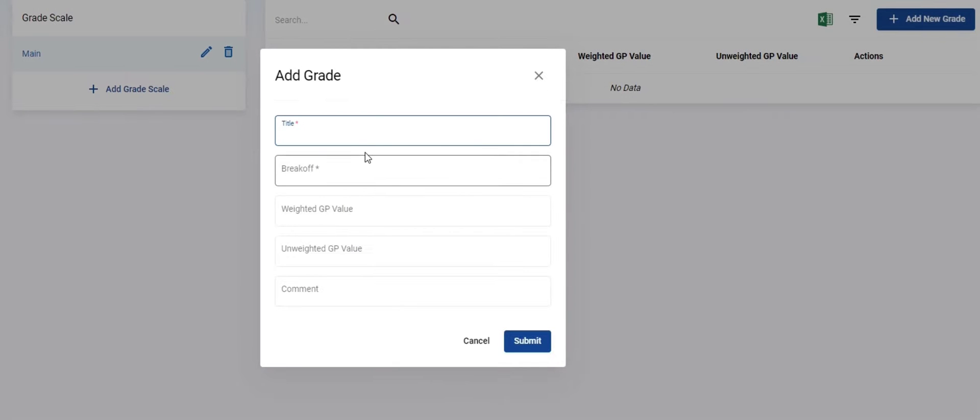
pyautogui.write('A')
pyautogui.click(322, 174)
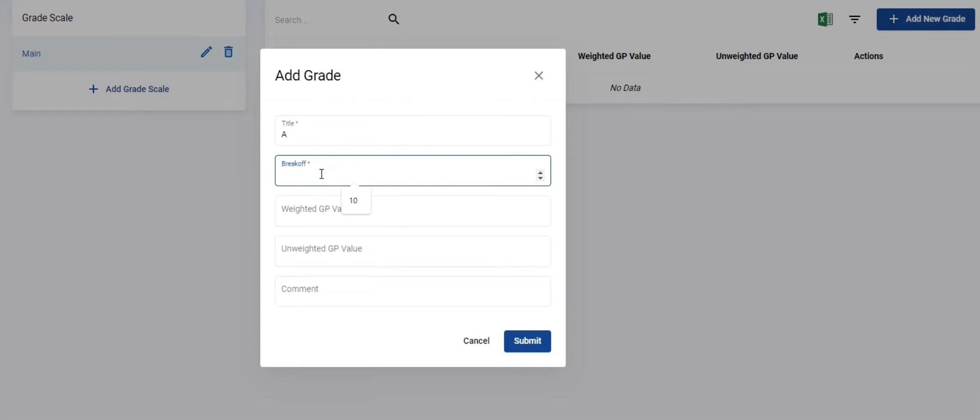
pyautogui.write('90')
pyautogui.press('Tab')
pyautogui.press('Tab')
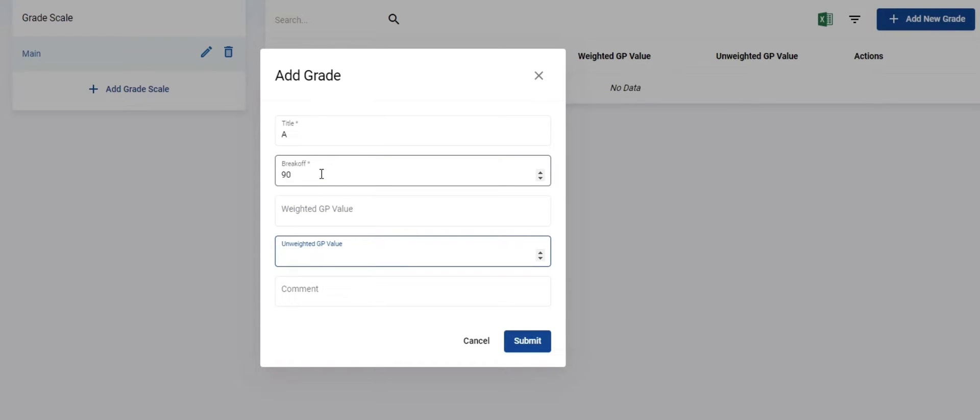
pyautogui.write('4.0')
pyautogui.press('Tab')
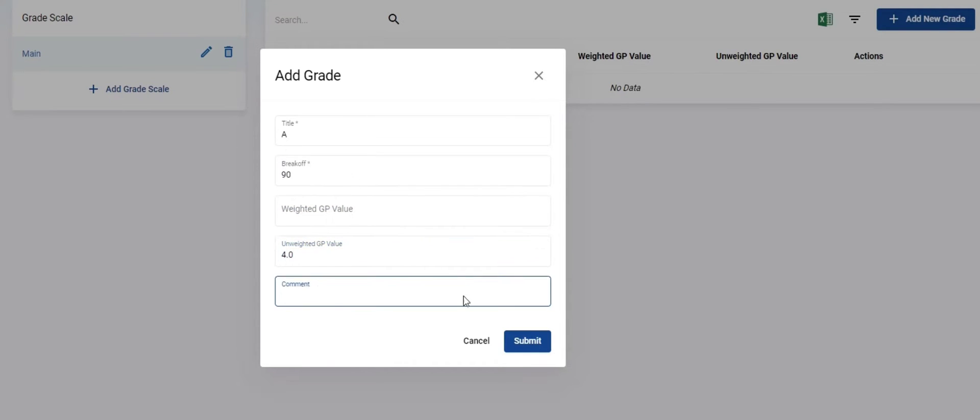
pyautogui.click(525, 342)
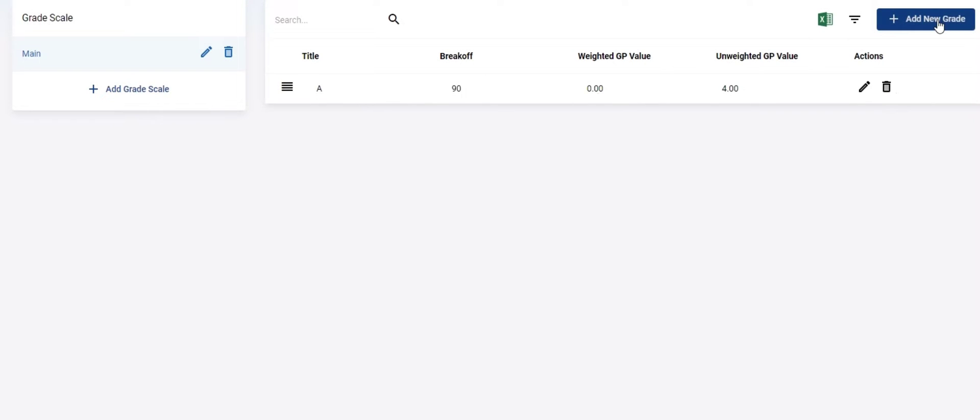
# Add grade B with breakoff 80 and unweighted GP 3.0.
pyautogui.click(939, 26)
pyautogui.write('B')
pyautogui.click(331, 174)
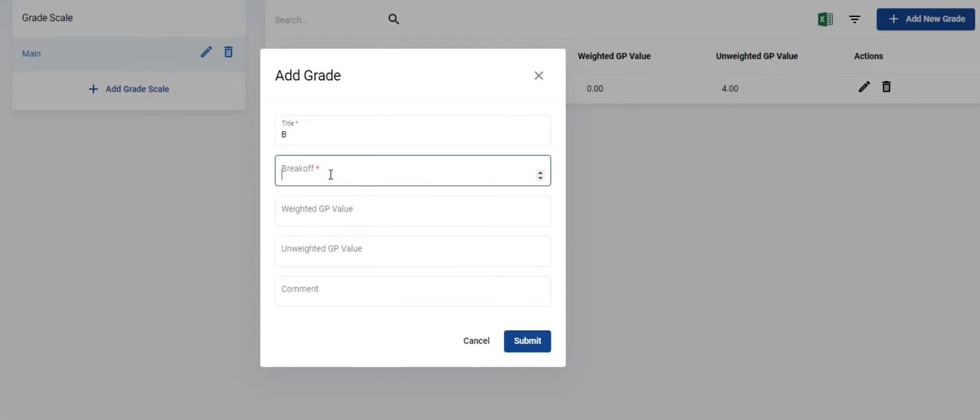
pyautogui.write('80')
pyautogui.press('Tab')
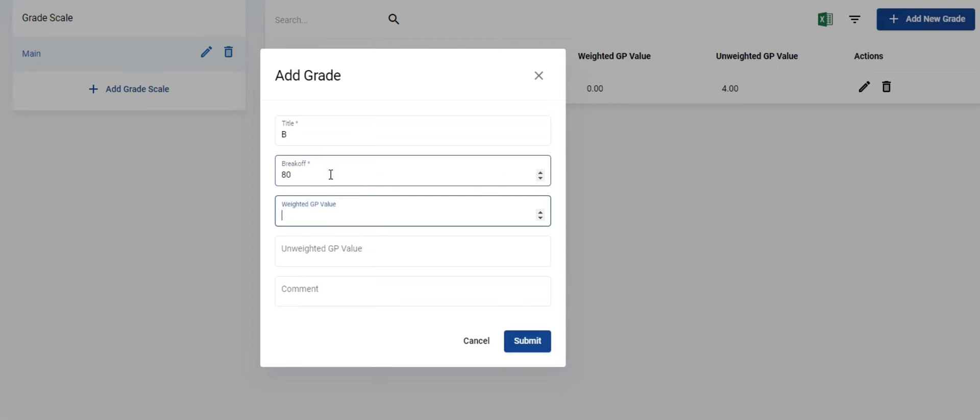
pyautogui.press('Tab')
pyautogui.write('3.0')
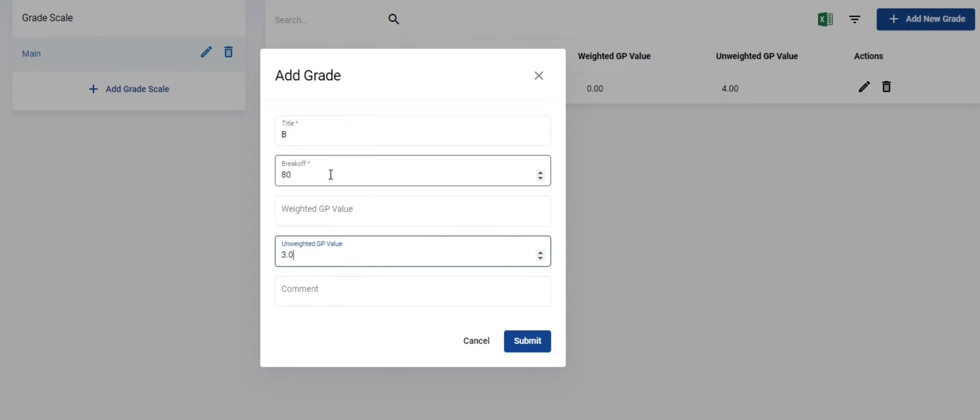
pyautogui.click(526, 342)
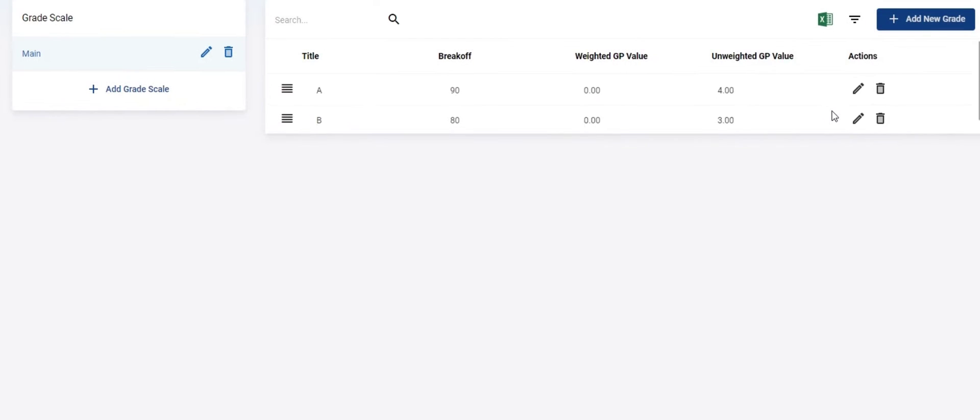
# Add grade C with breakoff 70 and unweighted GP 2.0.
pyautogui.click(929, 25)
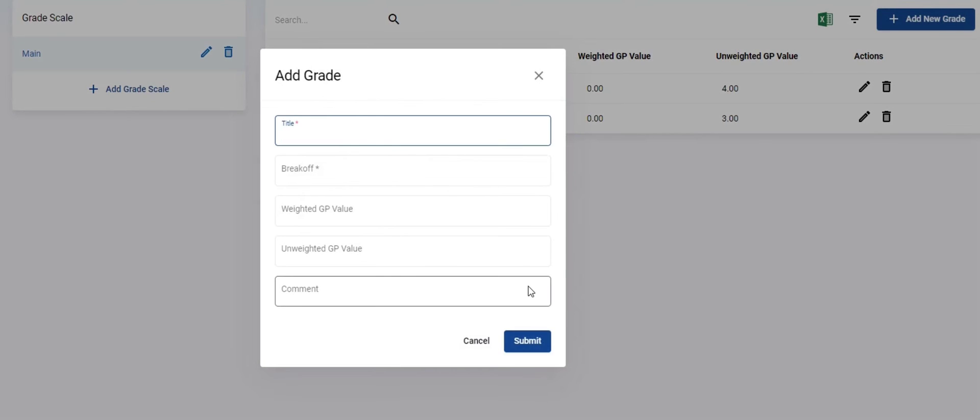
pyautogui.write('C')
pyautogui.press('Tab')
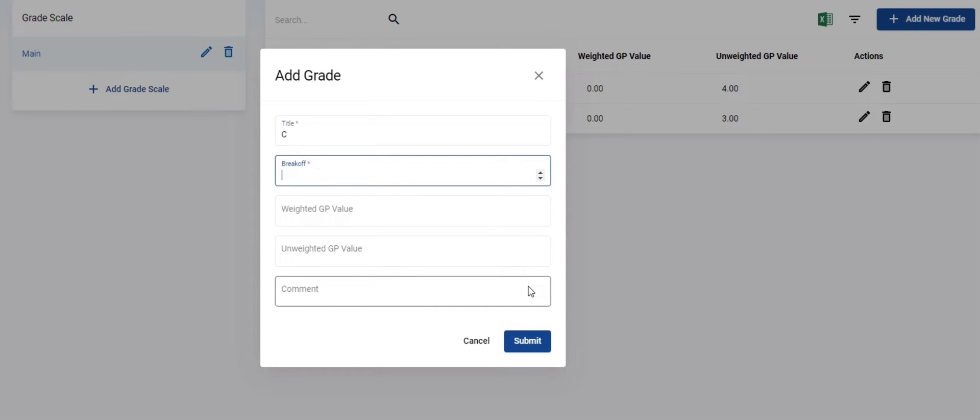
pyautogui.write('70')
pyautogui.press('Tab')
pyautogui.press('Tab')
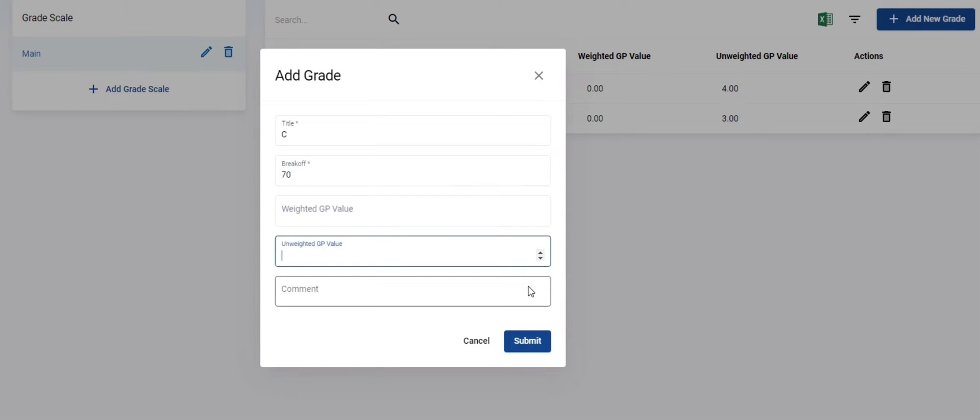
pyautogui.write('2.0')
pyautogui.press('Tab')
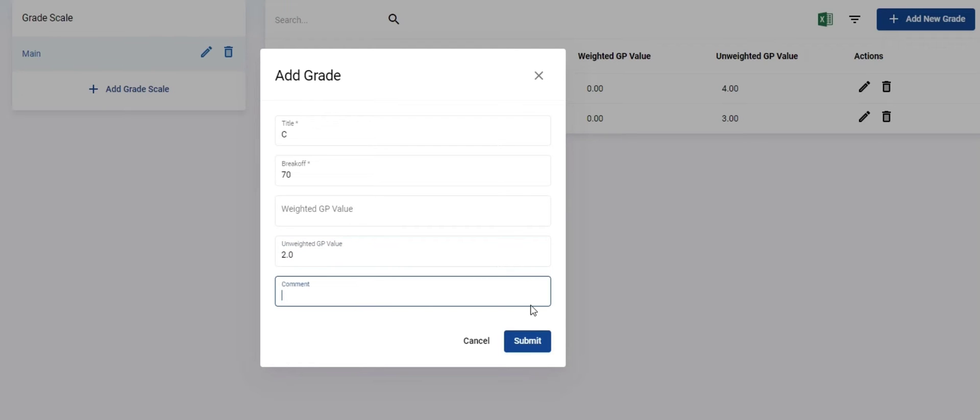
pyautogui.click(528, 341)
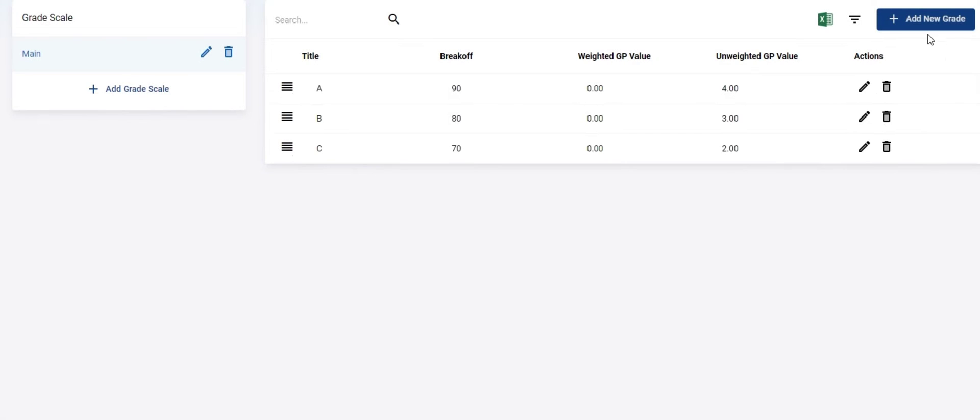
# Add grade D with breakoff 60 and unweighted GP 1.0.
pyautogui.click(919, 20)
pyautogui.write('D')
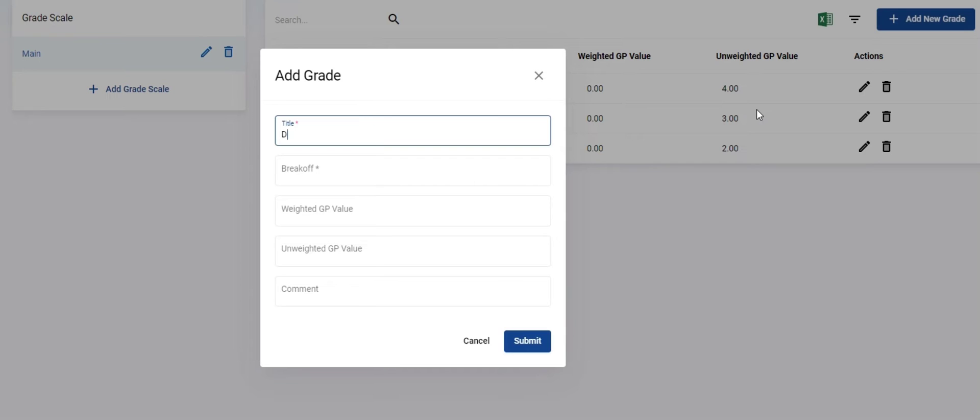
pyautogui.press('Tab')
pyautogui.write('60')
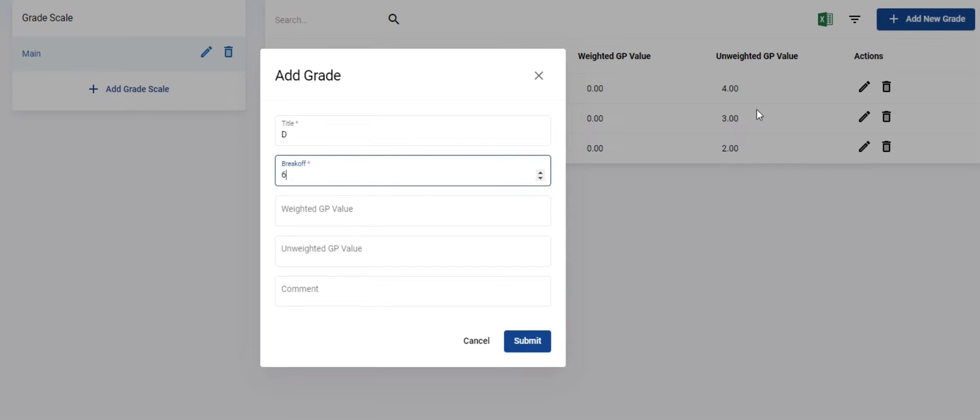
pyautogui.press('Tab')
pyautogui.press('Tab')
pyautogui.write('1.0')
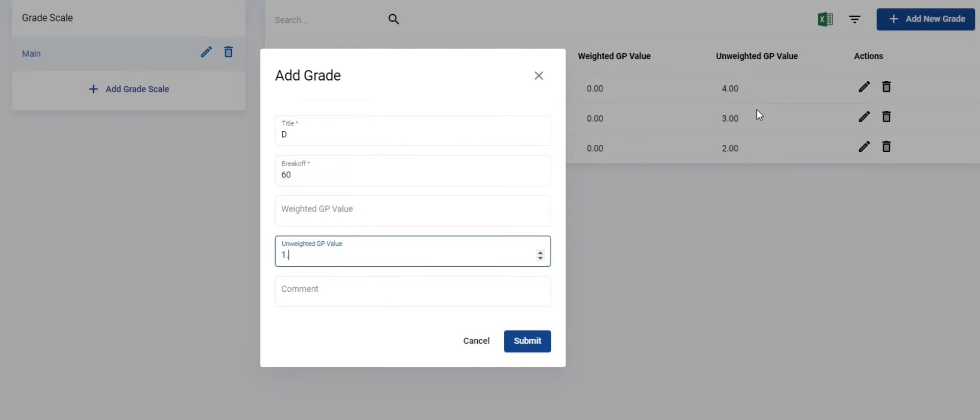
pyautogui.click(526, 341)
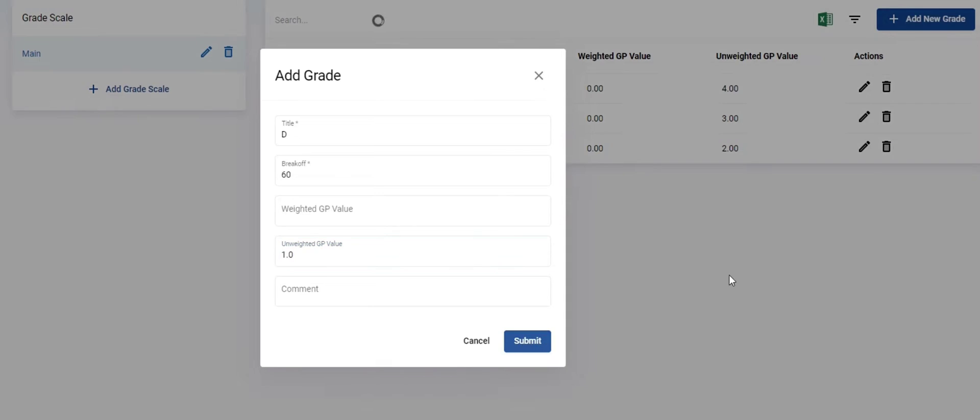
# Begin entering grade F with breakoff 0.
pyautogui.click(912, 23)
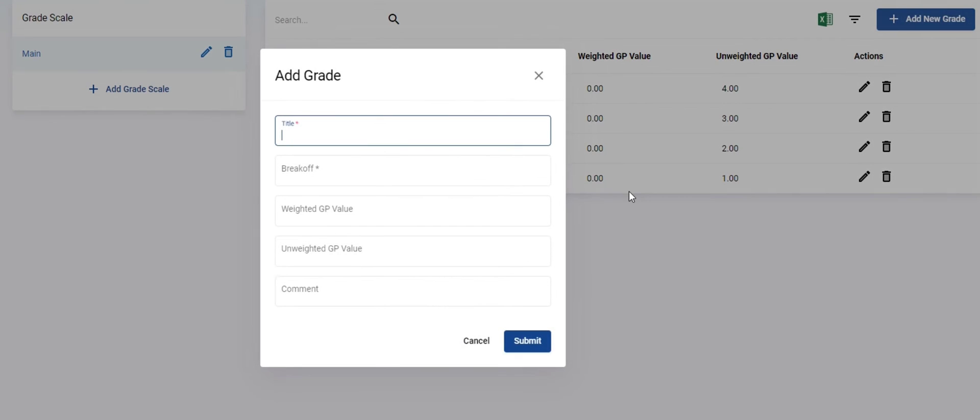
pyautogui.write('F')
pyautogui.press('Tab')
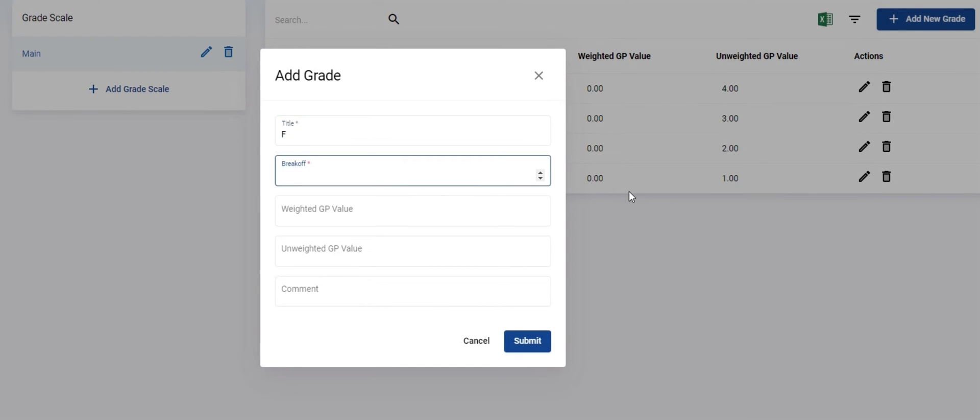
pyautogui.write('0')
pyautogui.press('Tab')
pyautogui.press('Tab')
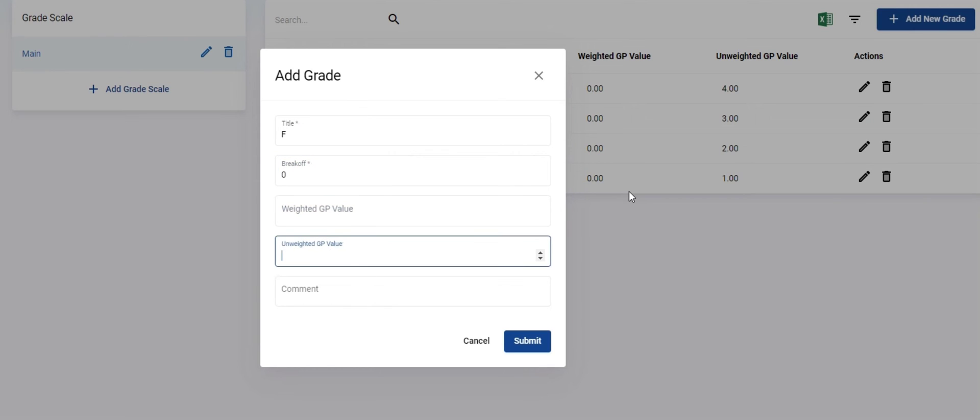